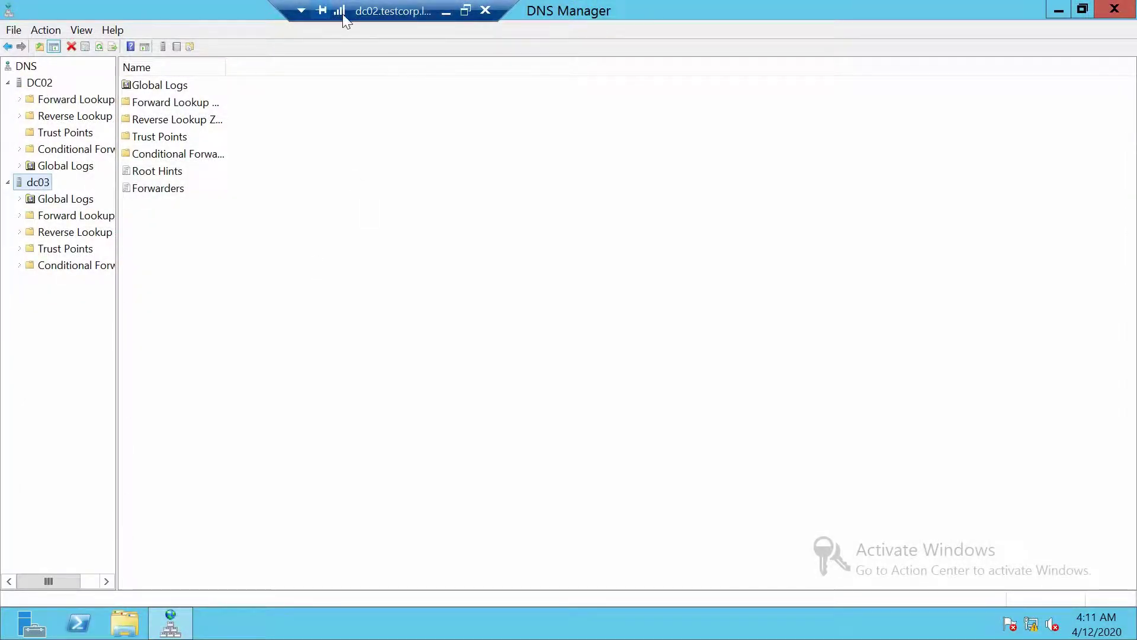
# - Create an AD-integrated primary forward zone sec.local on DC02 with default replication and dynamic updates
pyautogui.click(41, 83)
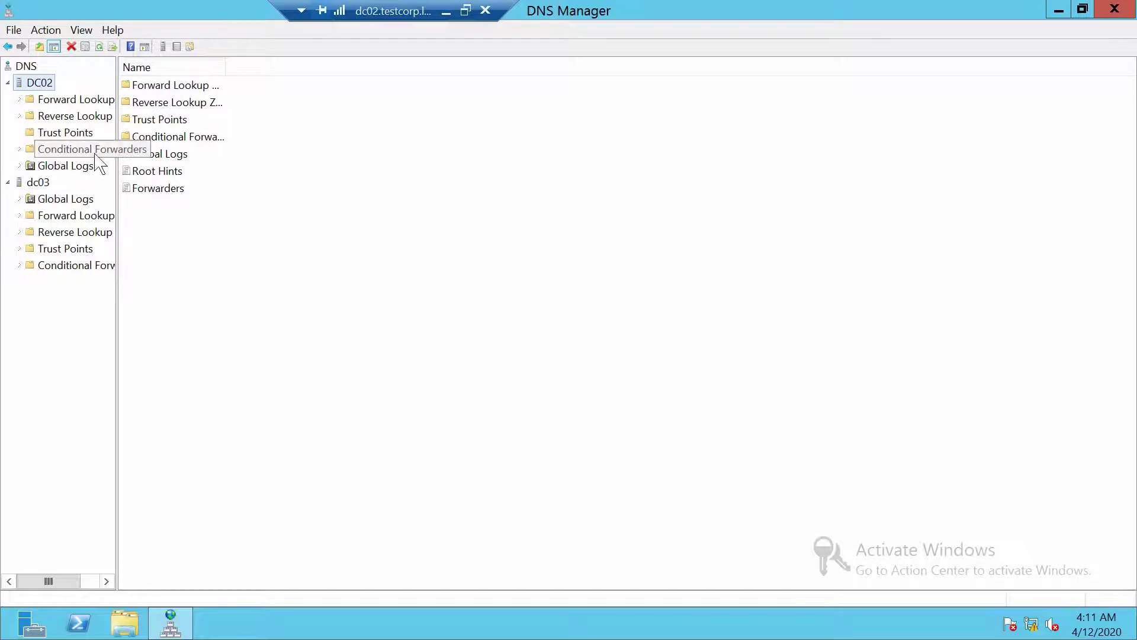
pyautogui.doubleClick(78, 96)
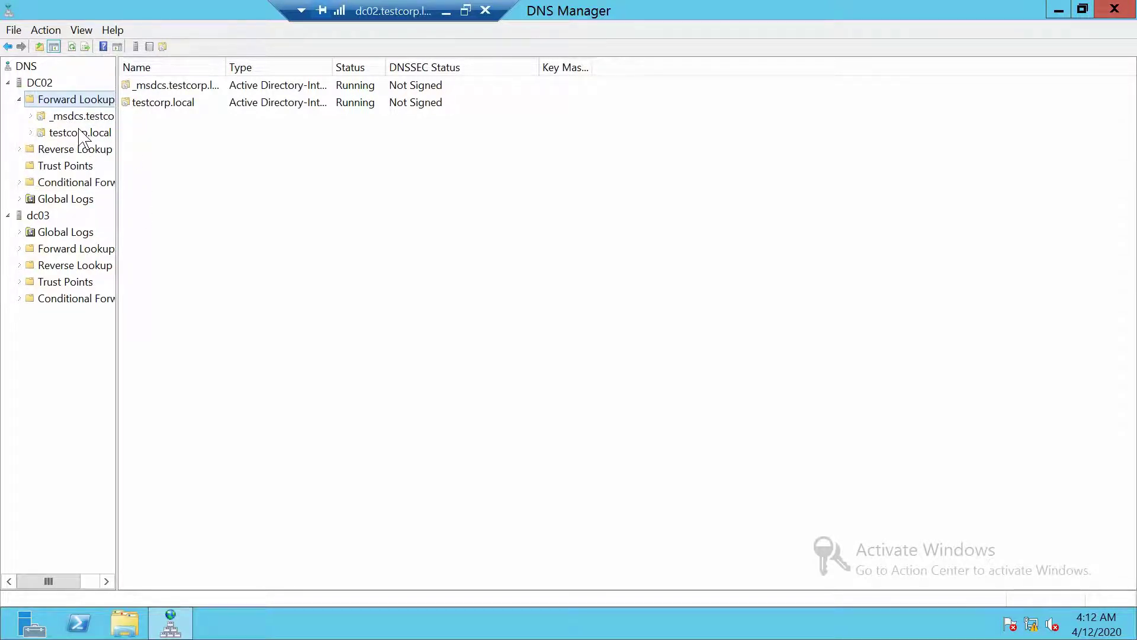
pyautogui.rightClick(99, 102)
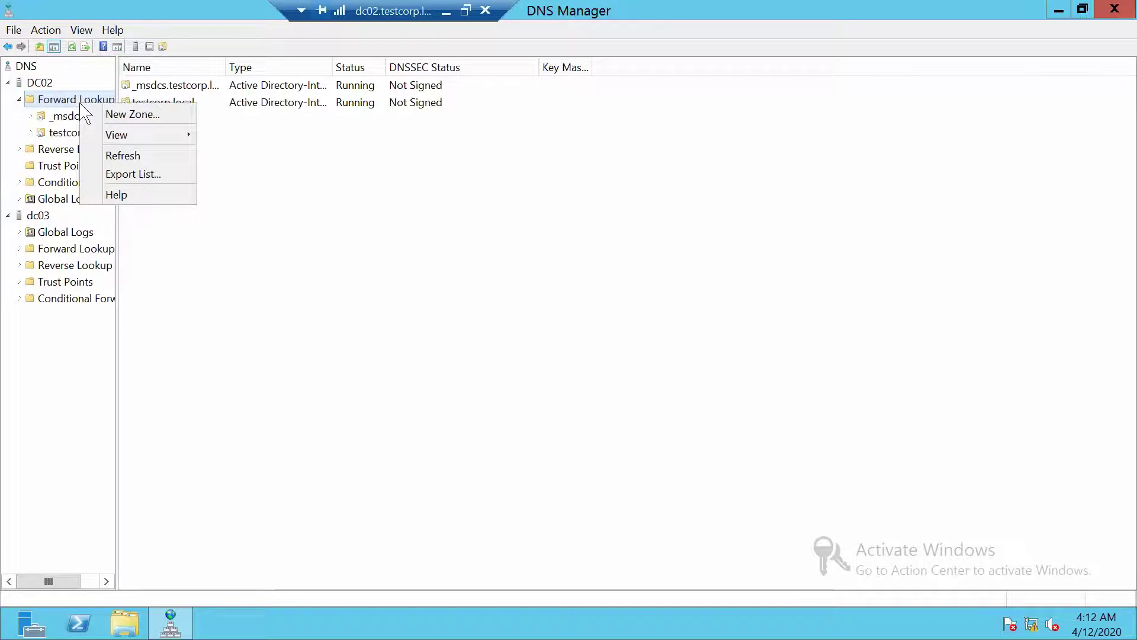
pyautogui.click(124, 114)
pyautogui.click(338, 329)
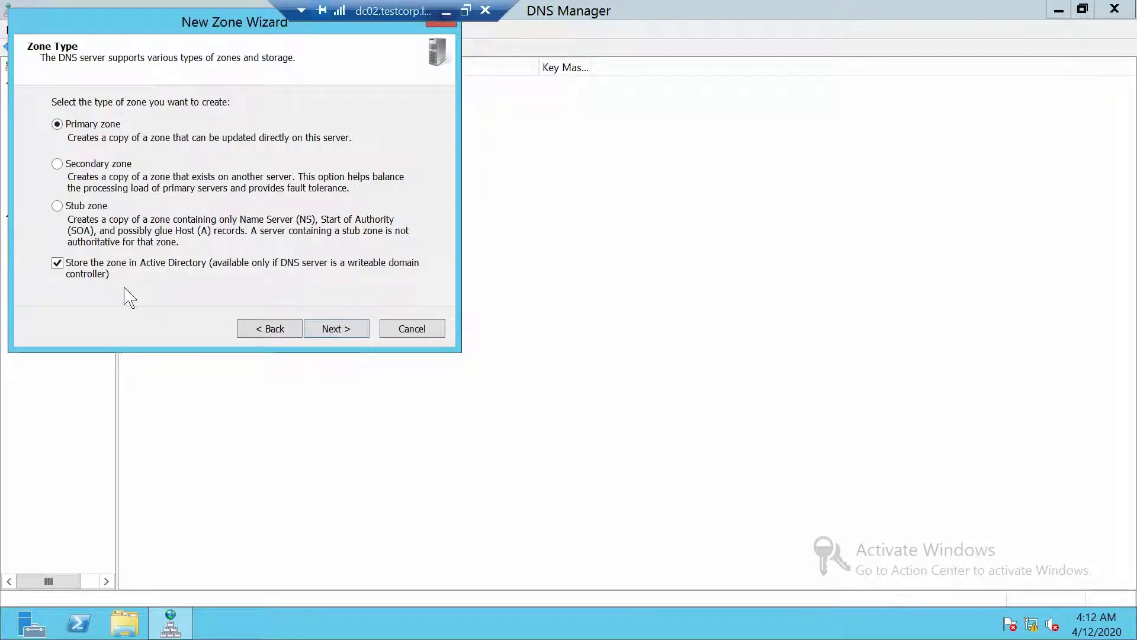
pyautogui.click(348, 331)
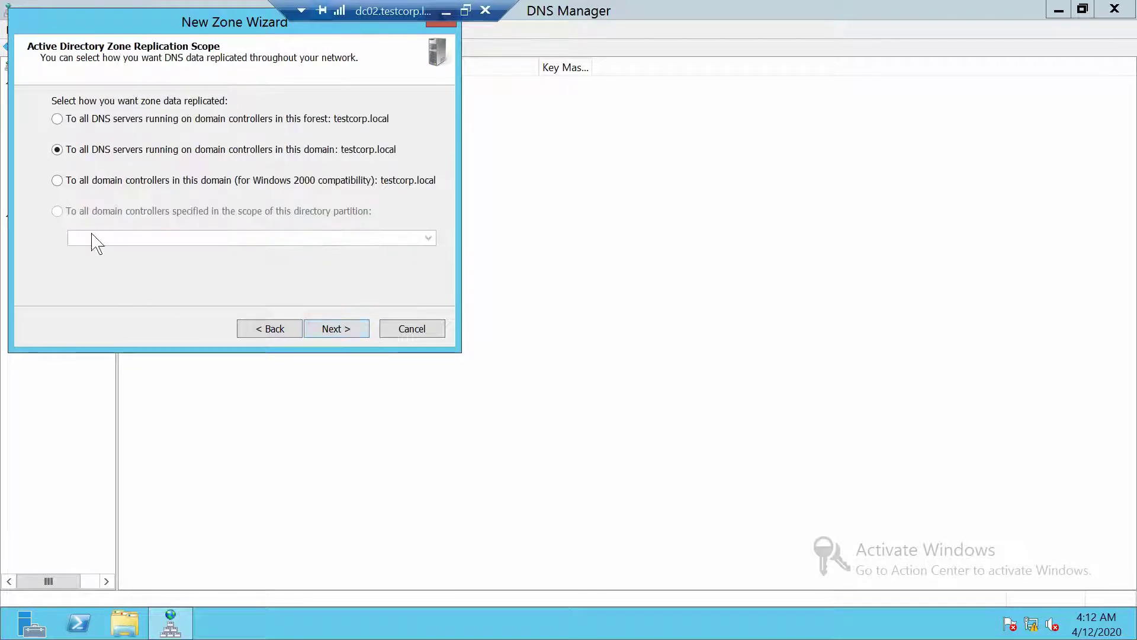
pyautogui.click(325, 335)
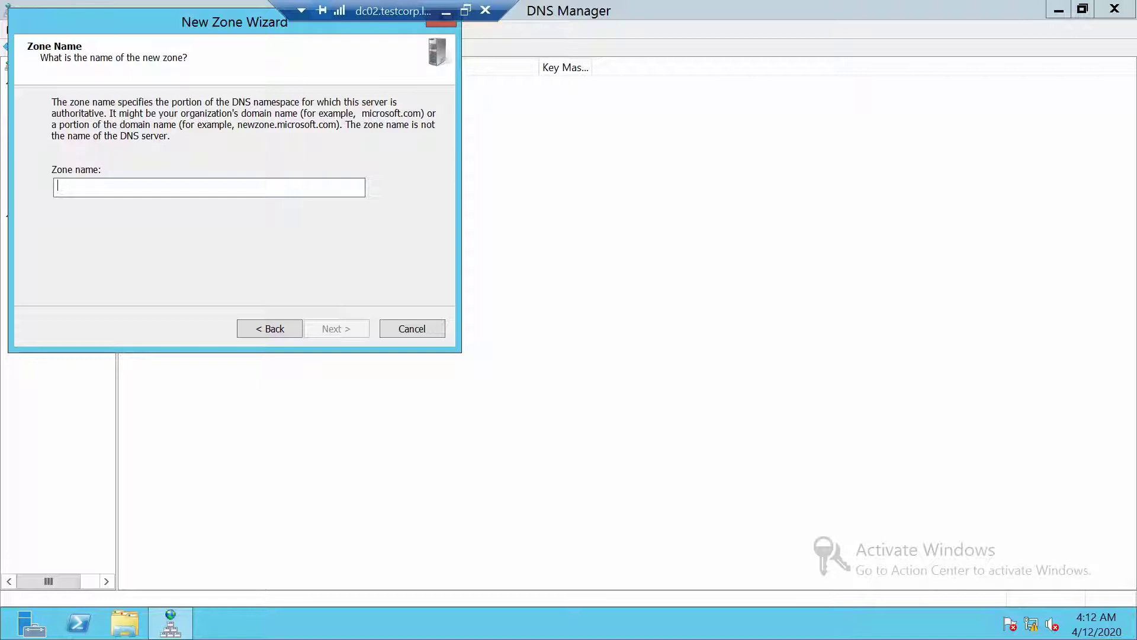
pyautogui.write('sec.local')
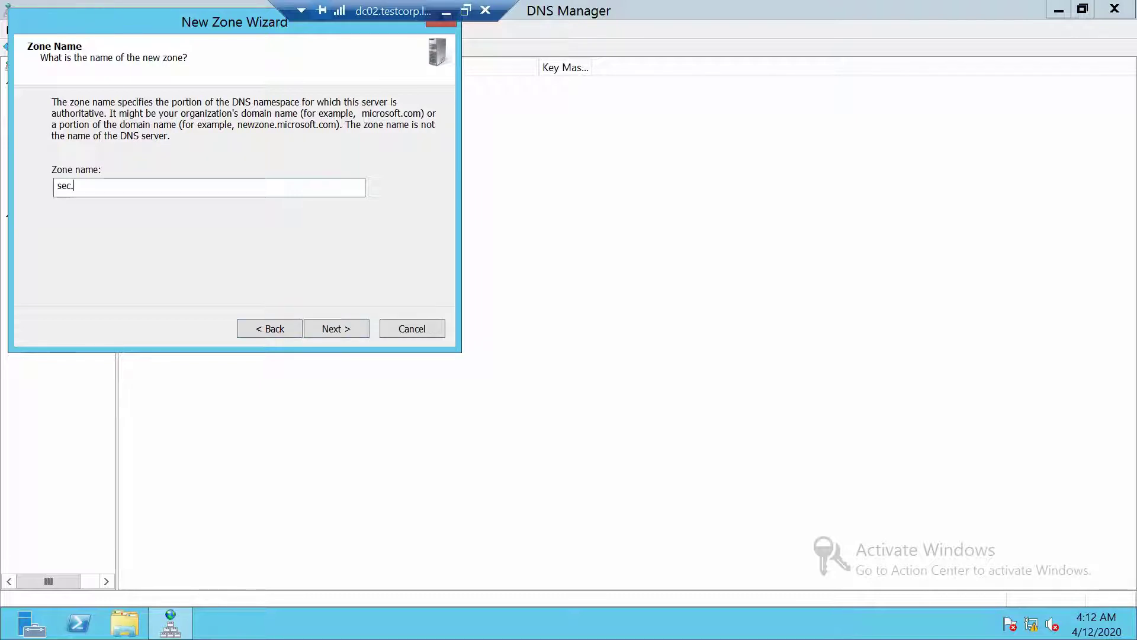
pyautogui.click(329, 331)
pyautogui.click(330, 331)
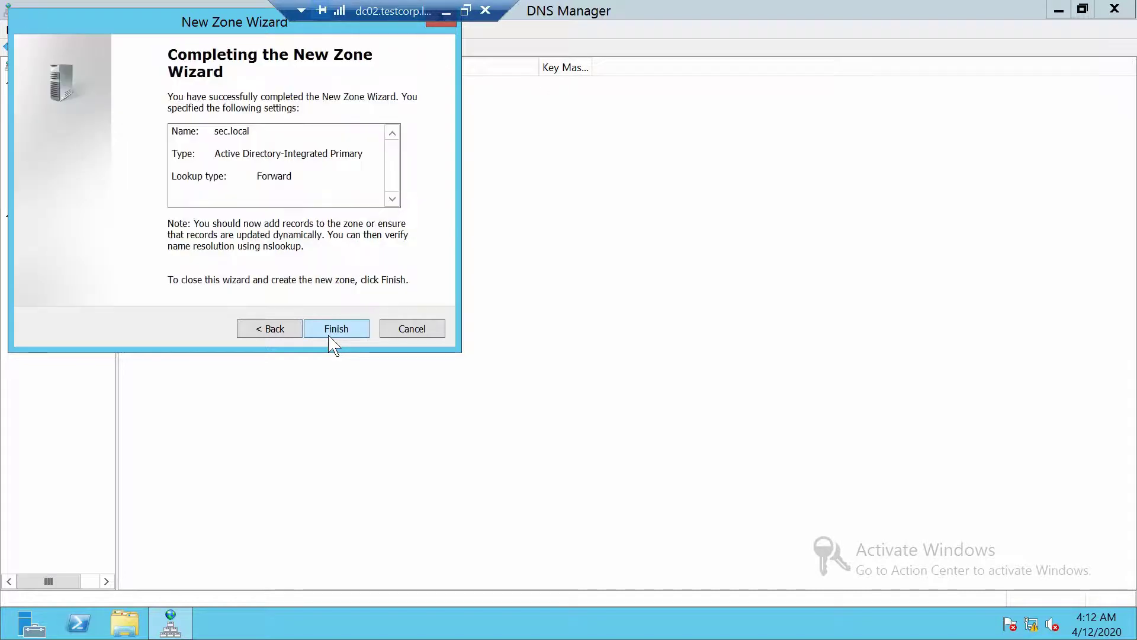
pyautogui.click(332, 331)
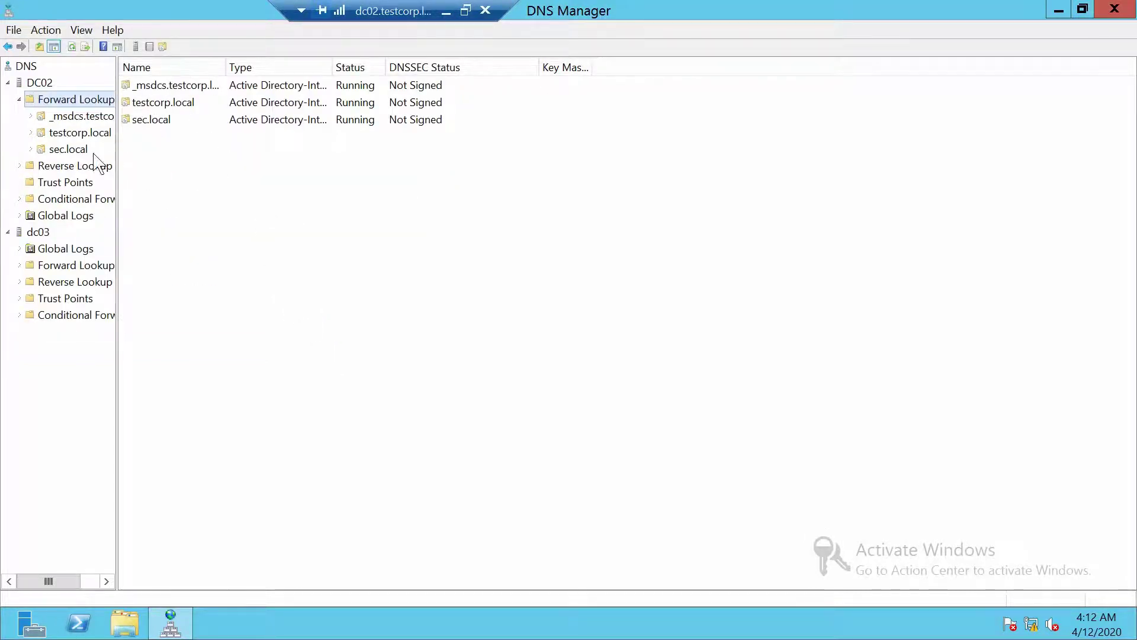
# - Add host record t1 at 10.2.1.1 to the sec.local zone
pyautogui.doubleClick(131, 120)
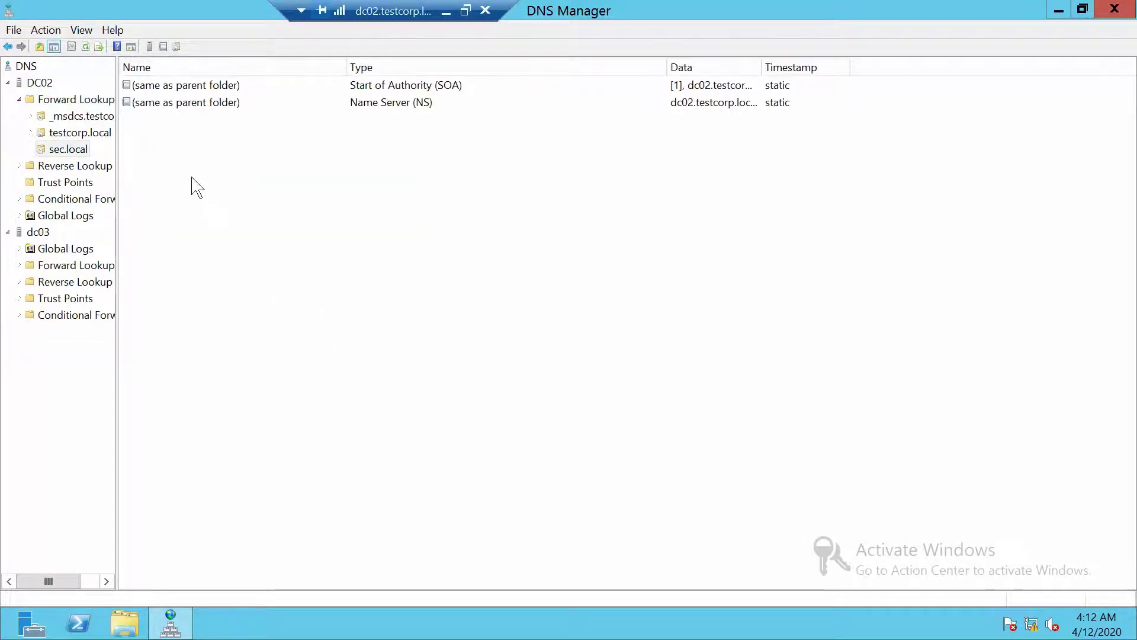
pyautogui.rightClick(254, 190)
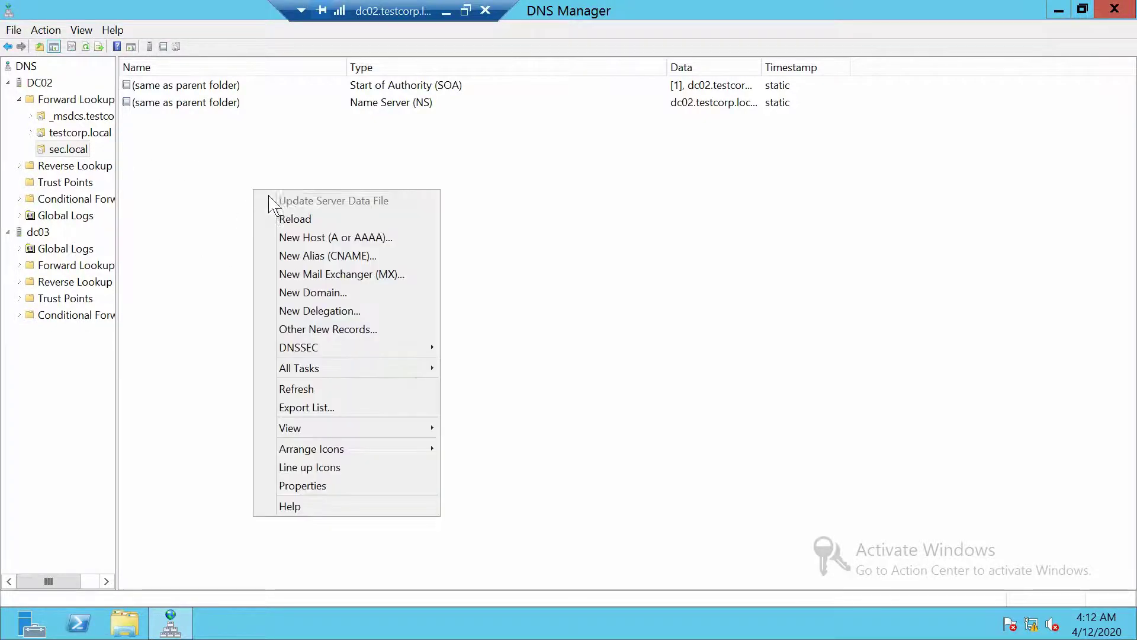
pyautogui.click(366, 237)
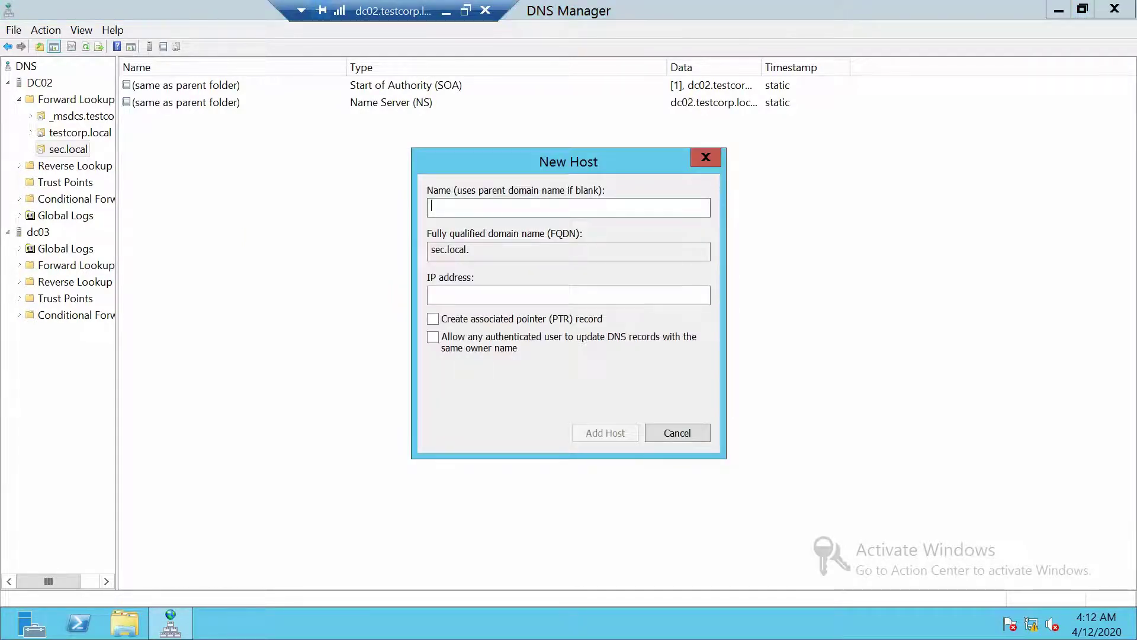
pyautogui.write('t1')
pyautogui.press('Tab')
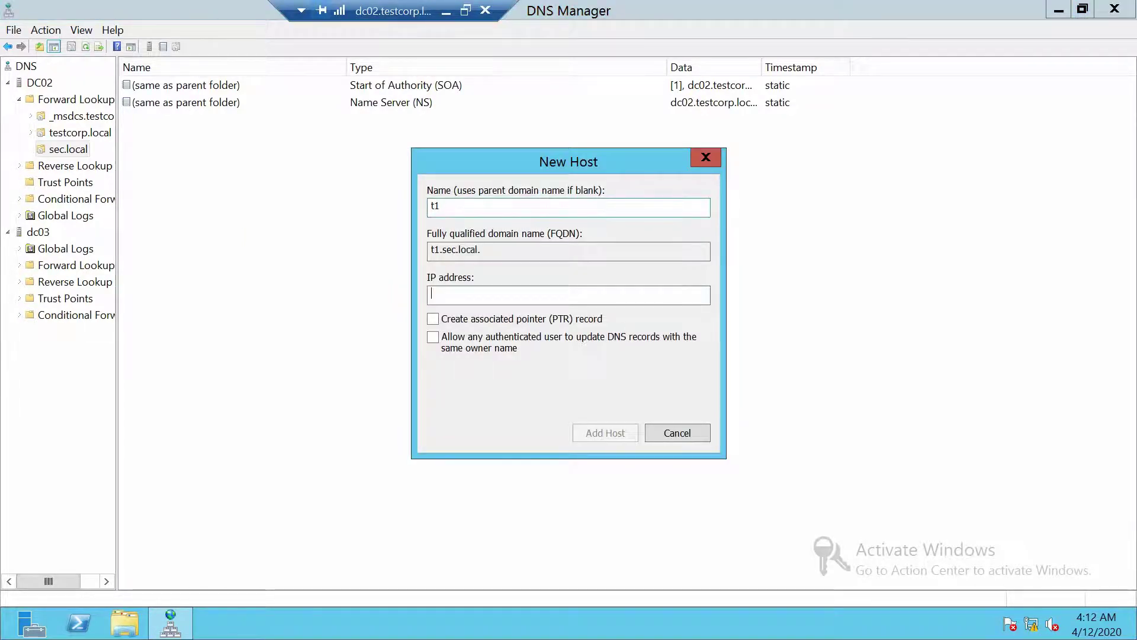
pyautogui.write('10.2')
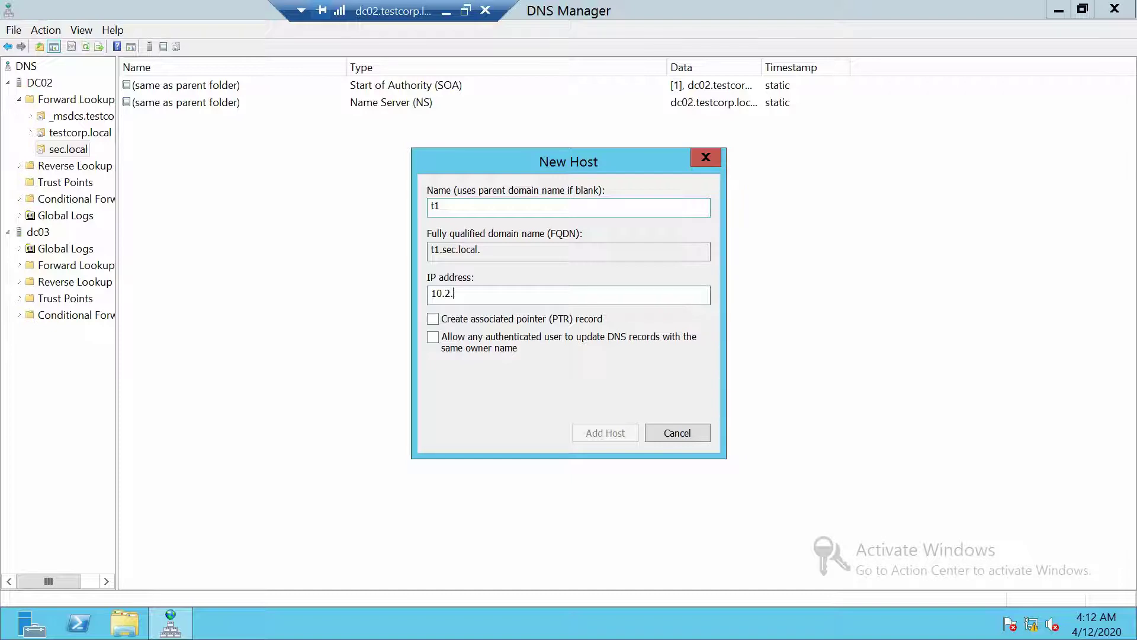
pyautogui.write('.1.1')
pyautogui.click(619, 433)
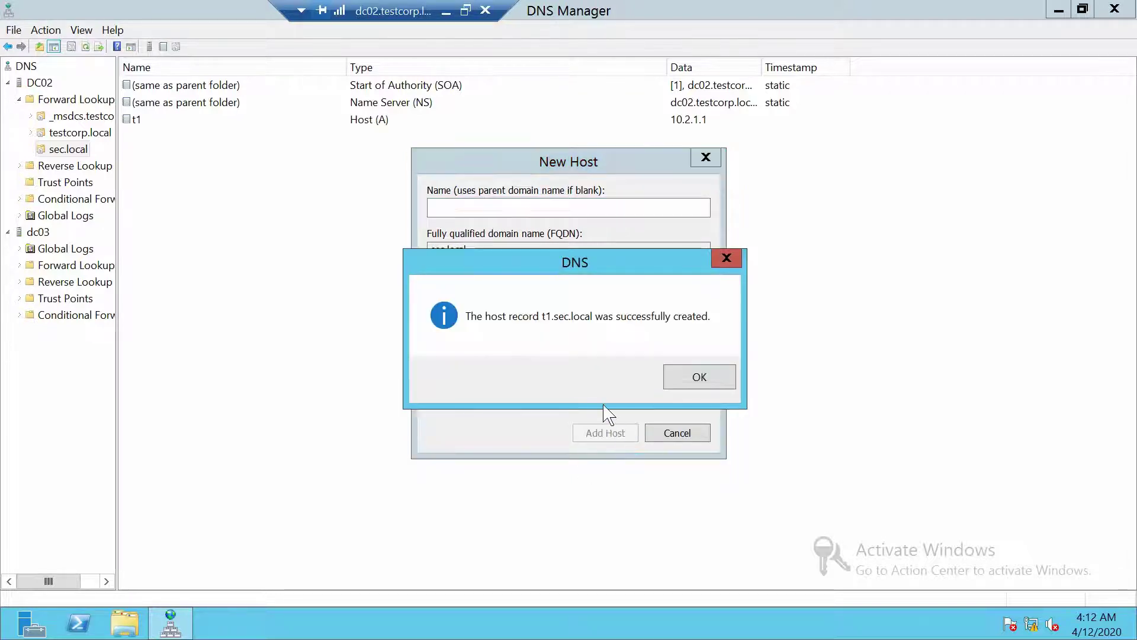
pyautogui.click(704, 372)
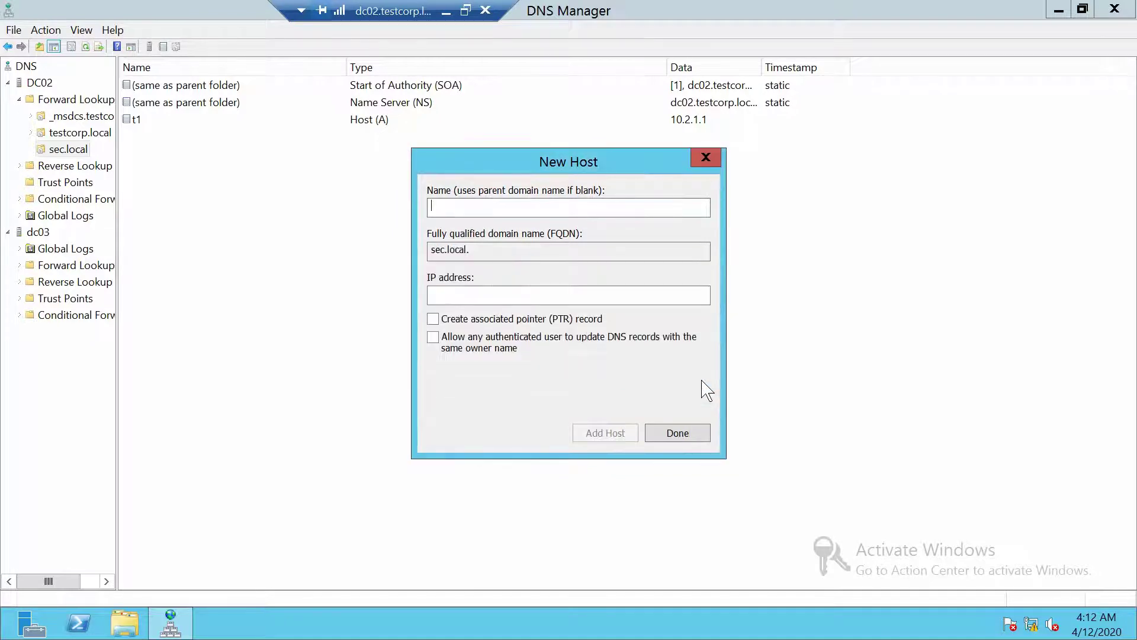
# - Add host records t2 at 10.2.1.2 and t3 at 10.2.1.3
pyautogui.write('t2')
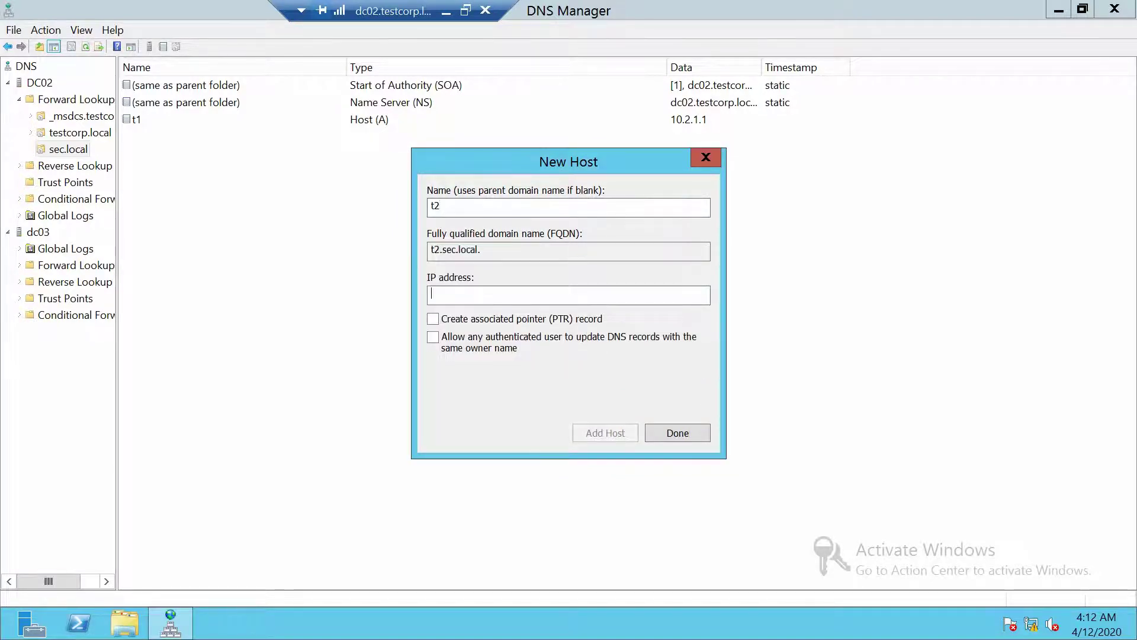
pyautogui.write('10.2.1.2')
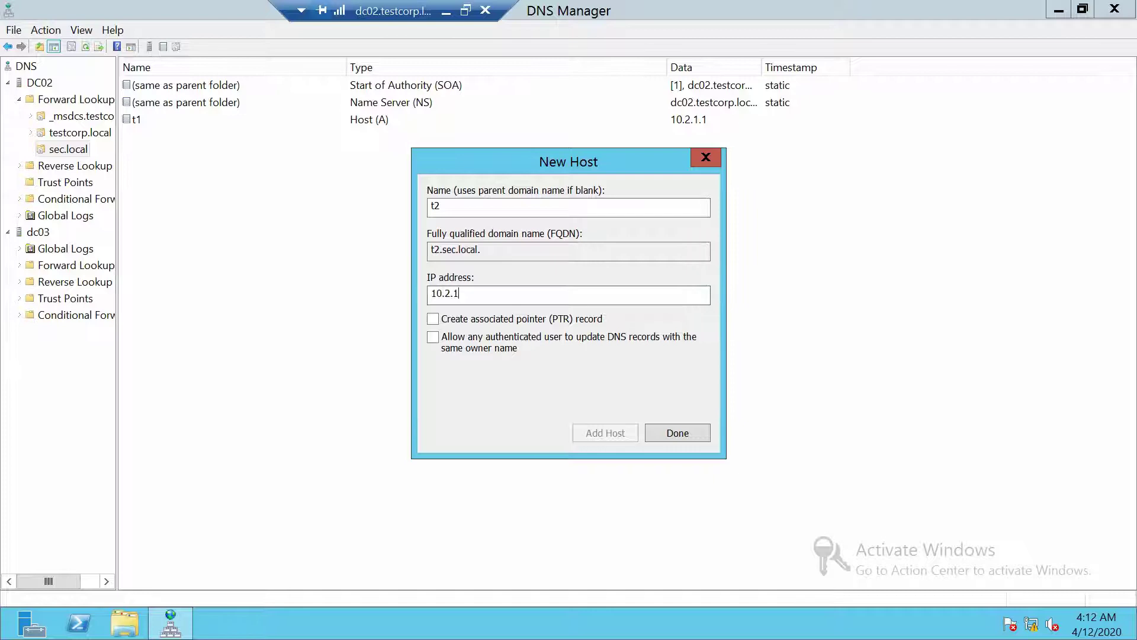
pyautogui.click(615, 434)
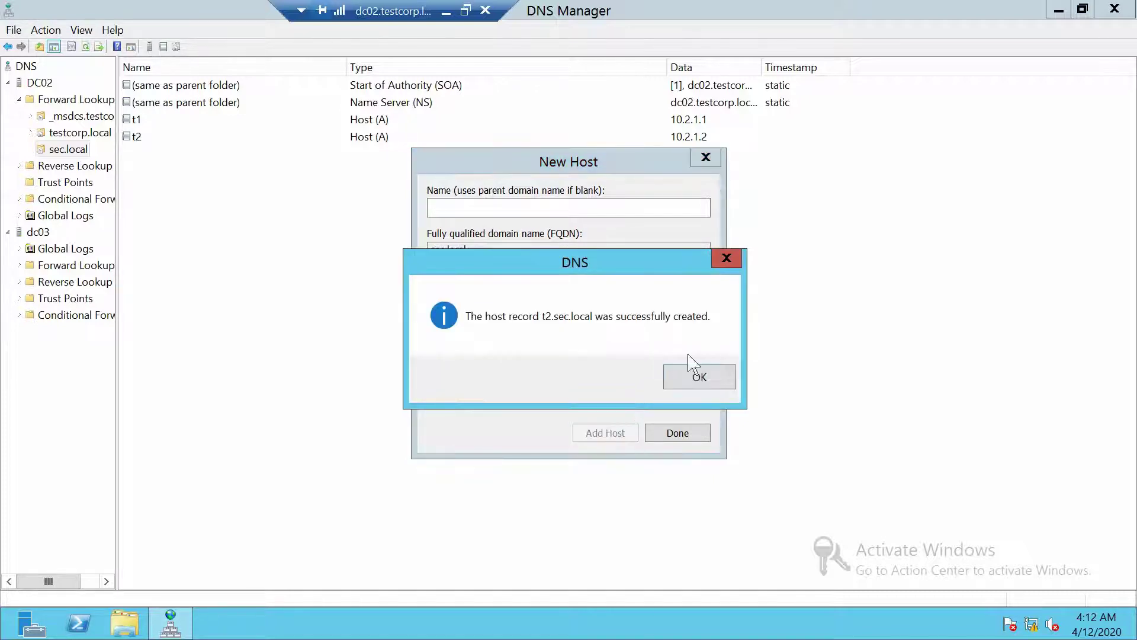
pyautogui.click(687, 372)
pyautogui.write('t3')
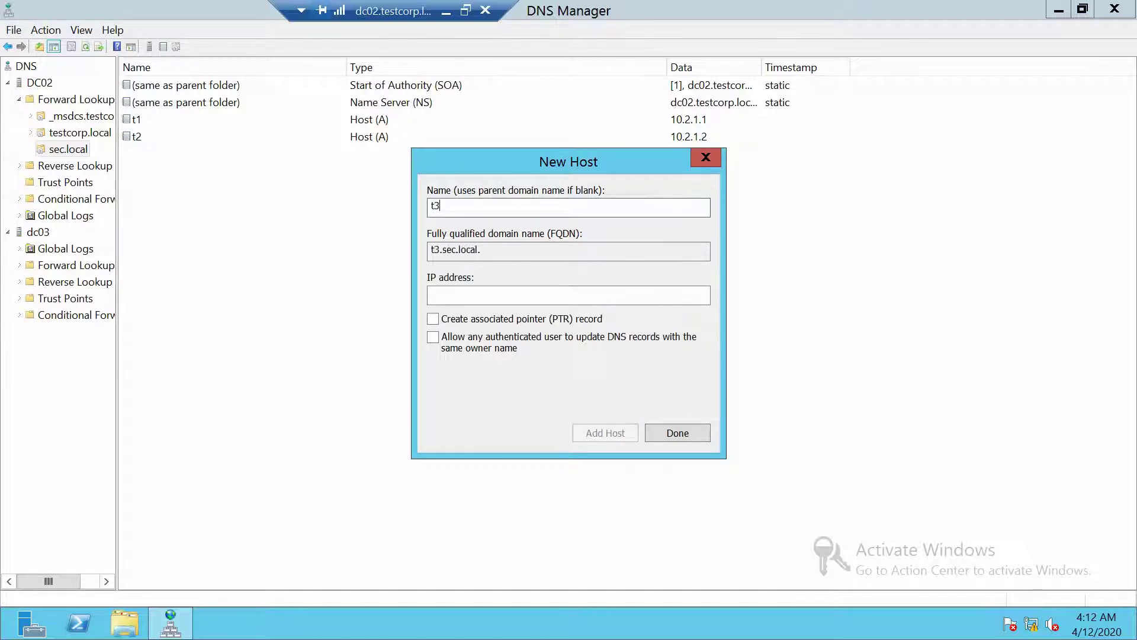
pyautogui.press('Tab')
pyautogui.press('Tab')
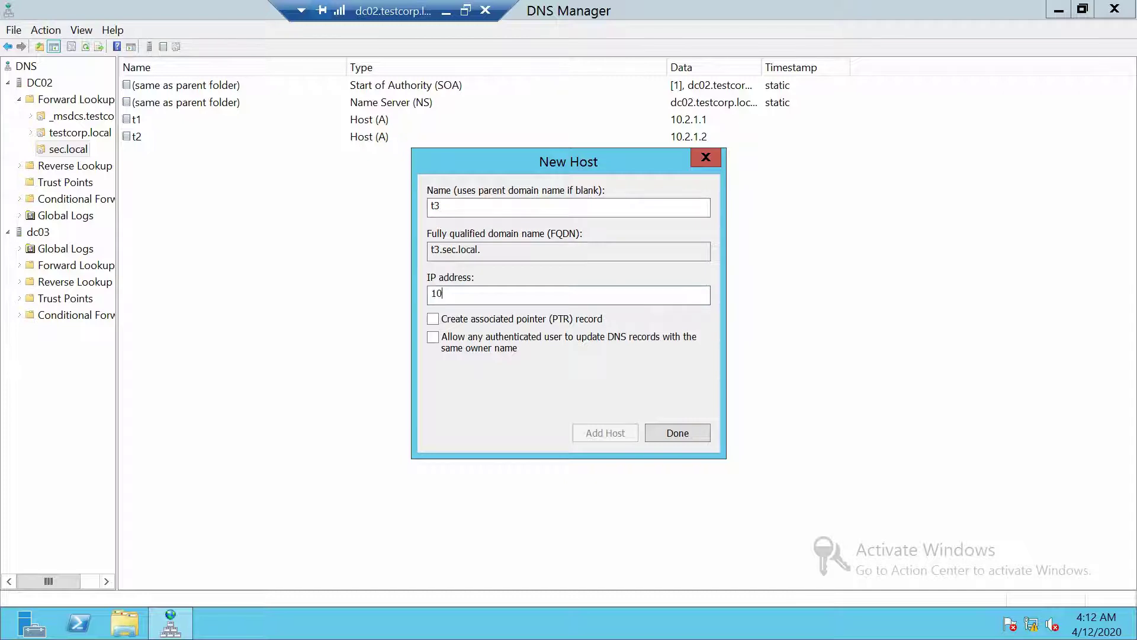
pyautogui.write('10.2.1.3')
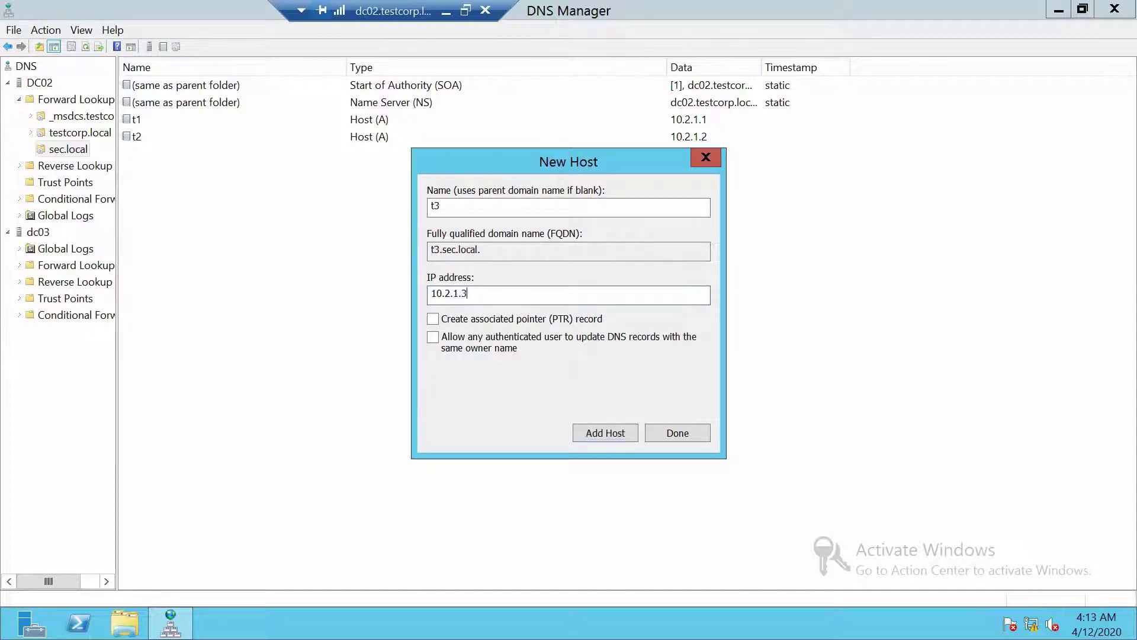
pyautogui.click(616, 432)
pyautogui.click(675, 388)
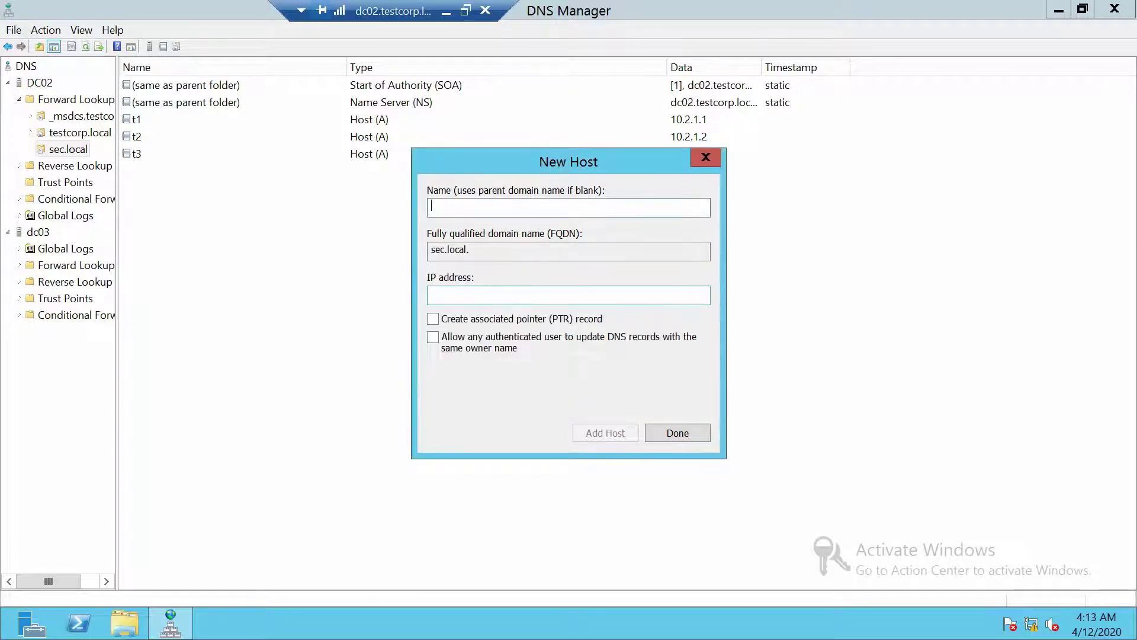
pyautogui.click(669, 433)
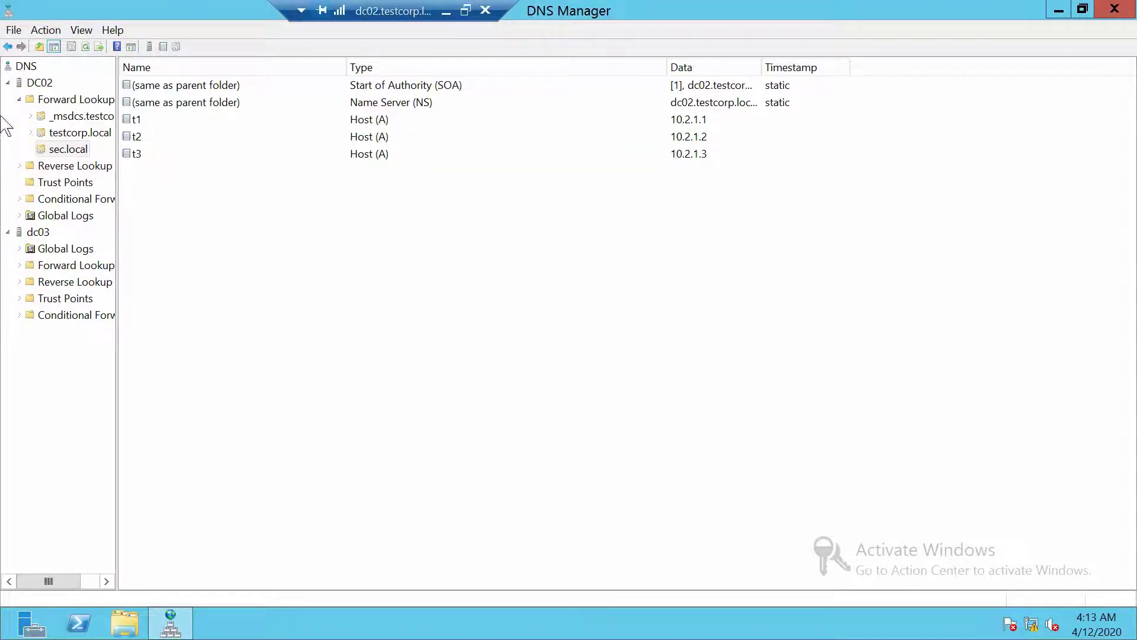
# - Confirm dc03's replicated sec.local holds t1–t3, then return to DC02's sec.local records
pyautogui.click(66, 150)
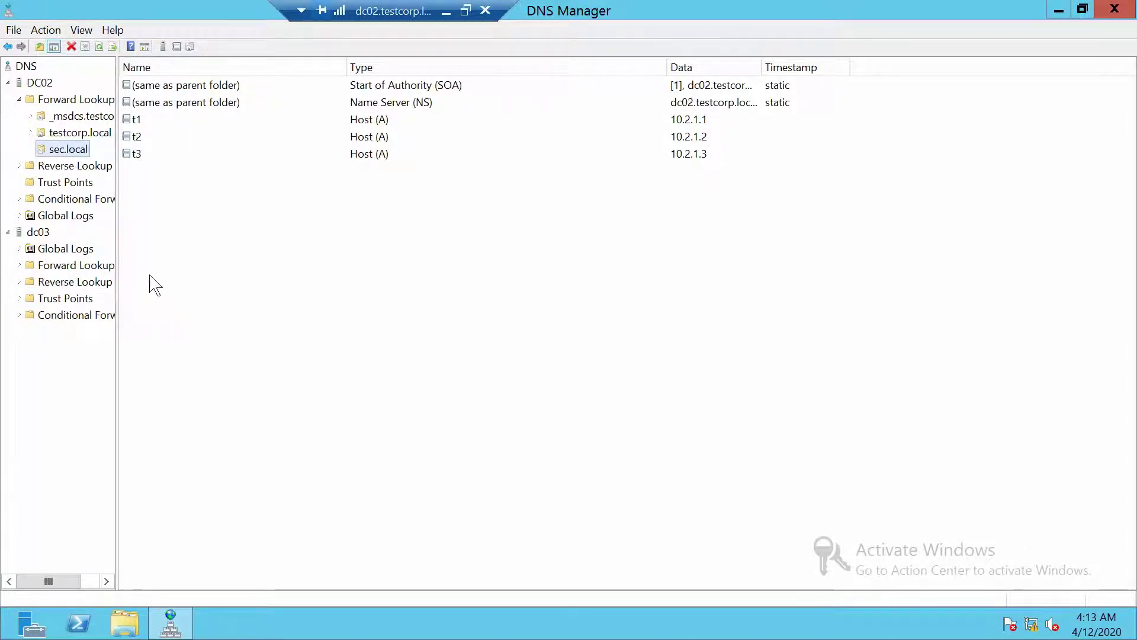
pyautogui.doubleClick(72, 267)
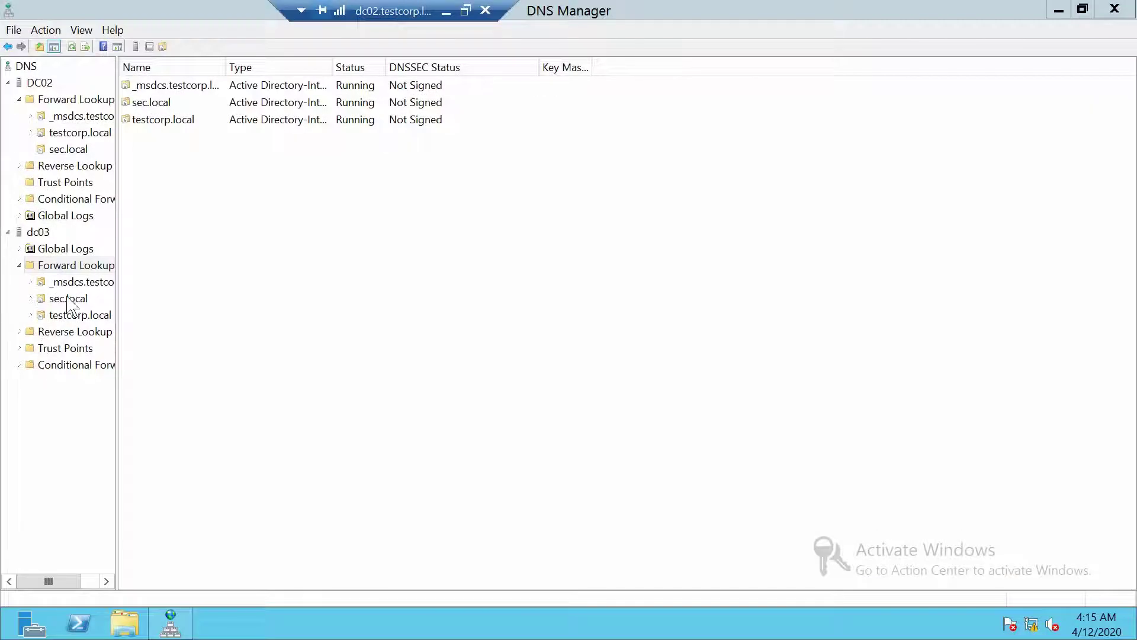
pyautogui.click(68, 300)
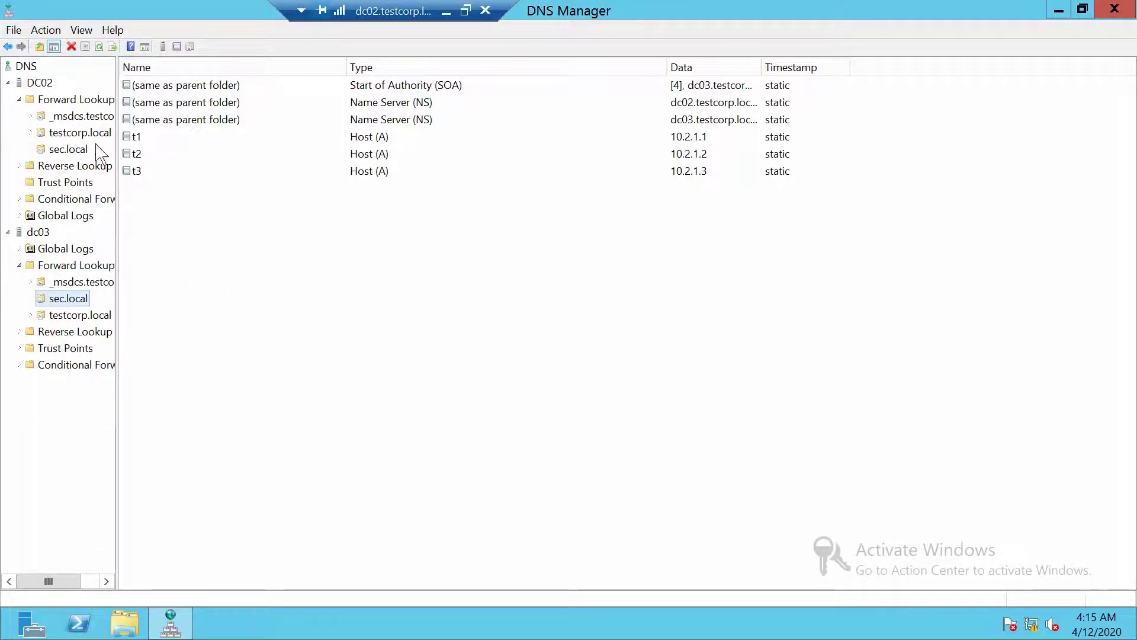
pyautogui.click(70, 151)
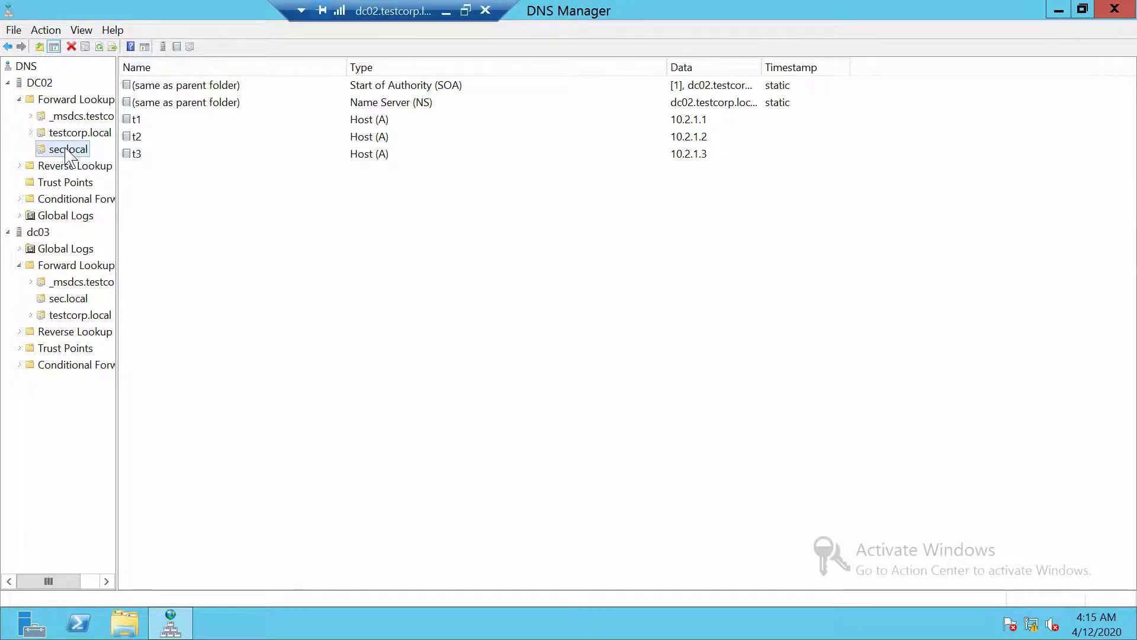
# - Start DNSSEC signing for DC02's sec.local zone and pass the wizard's introduction page
pyautogui.rightClick(66, 150)
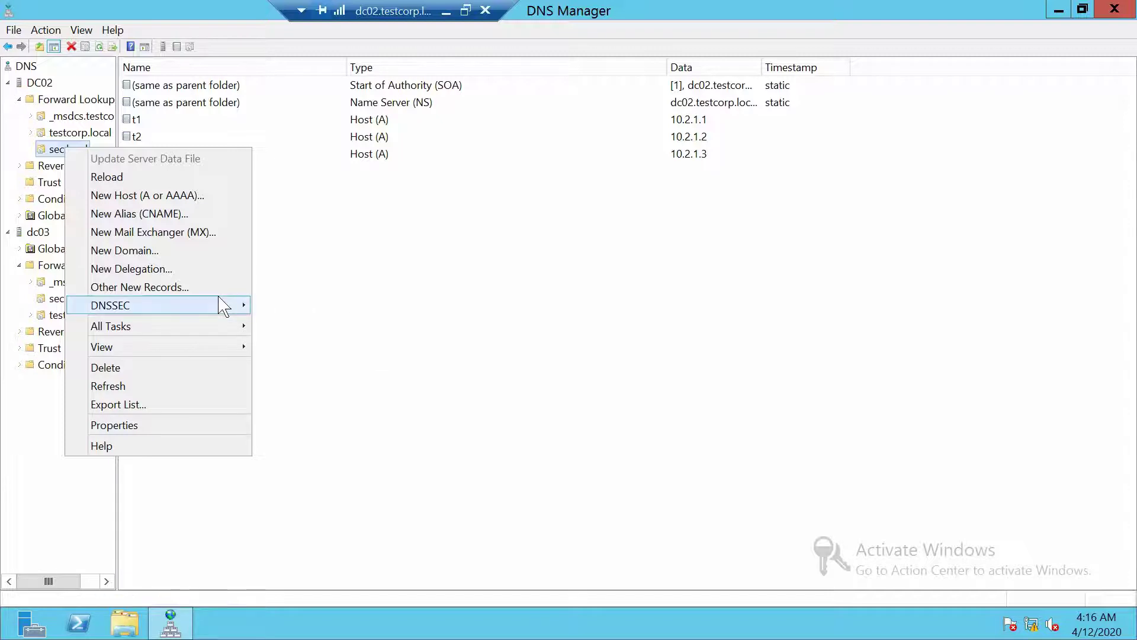
pyautogui.moveTo(223, 305)
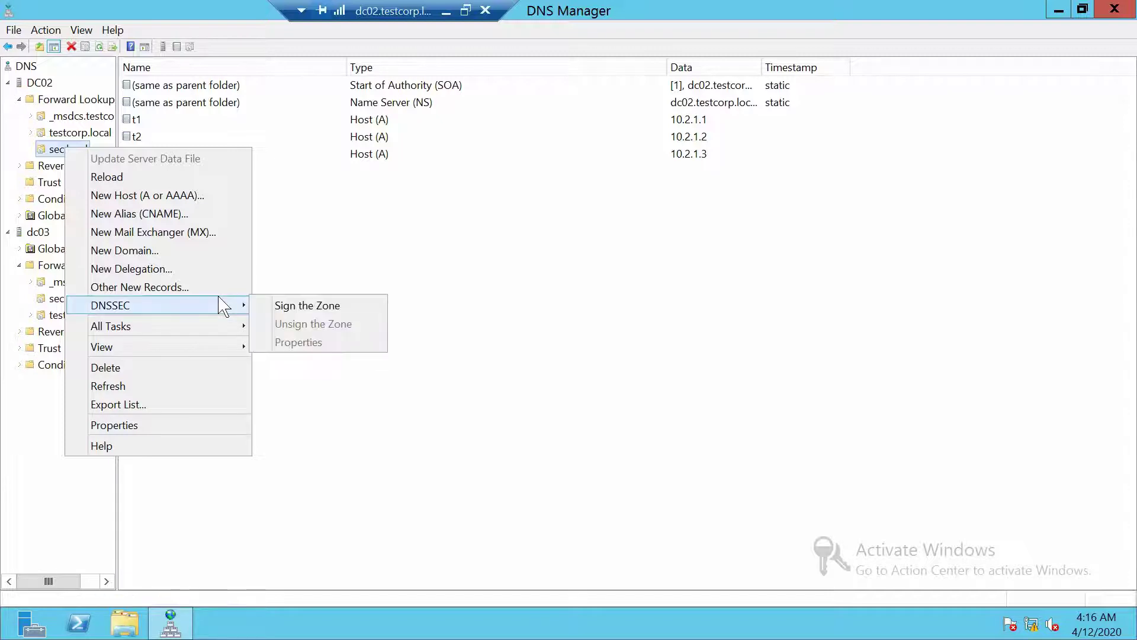
pyautogui.click(352, 307)
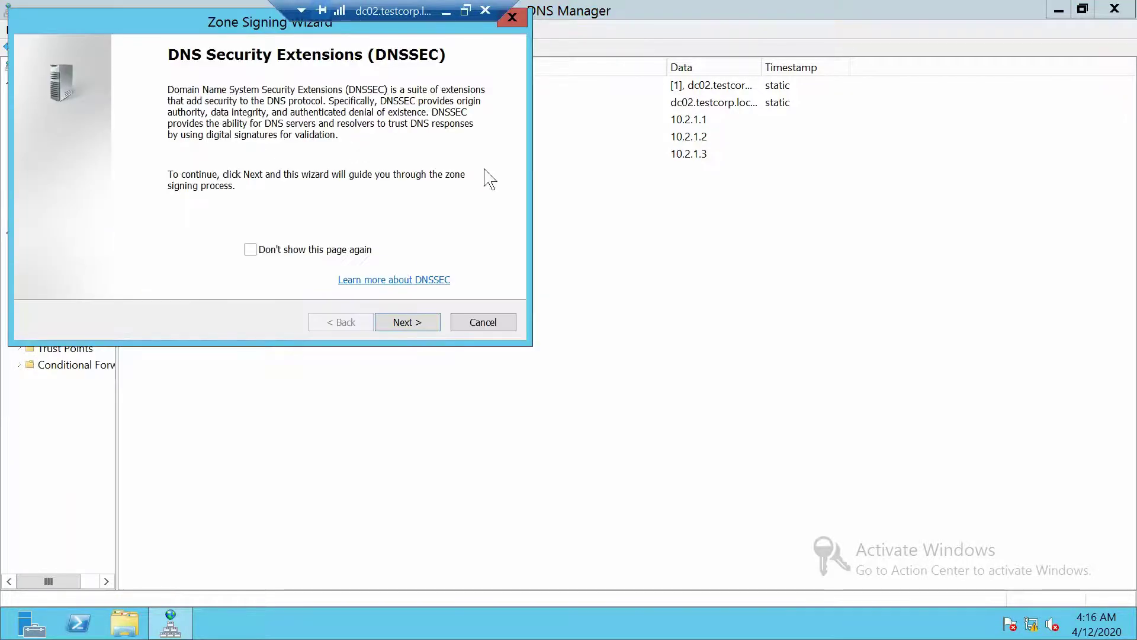
pyautogui.click(424, 329)
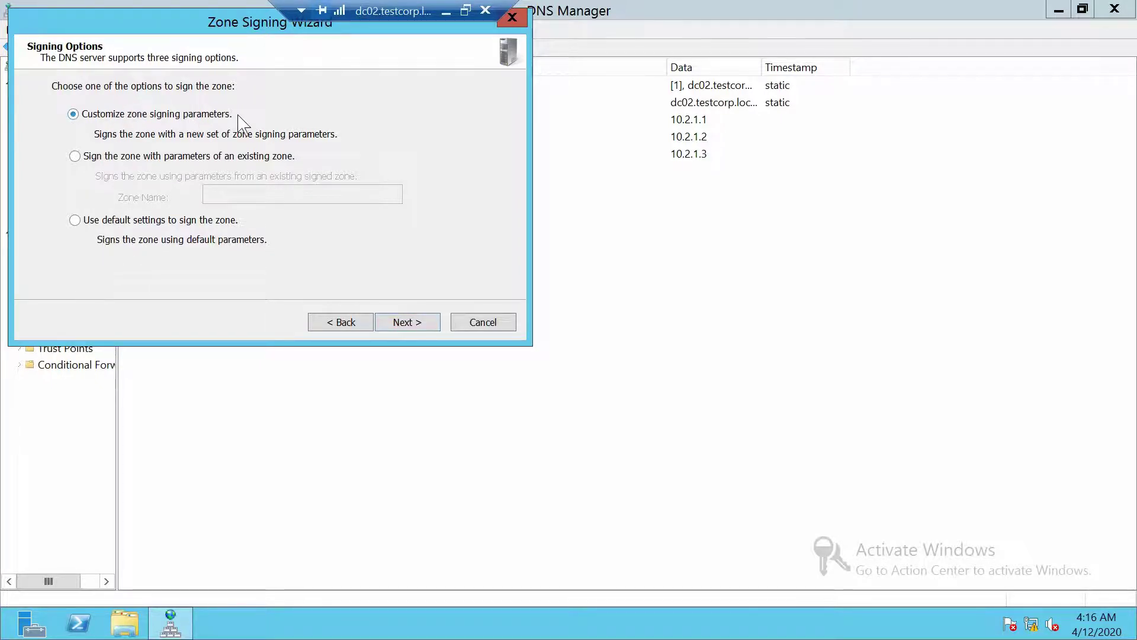
# - Use custom parameters, keep DC02 as Key Master, and add a 2048-bit RSA/SHA-256 KSK
pyautogui.click(428, 325)
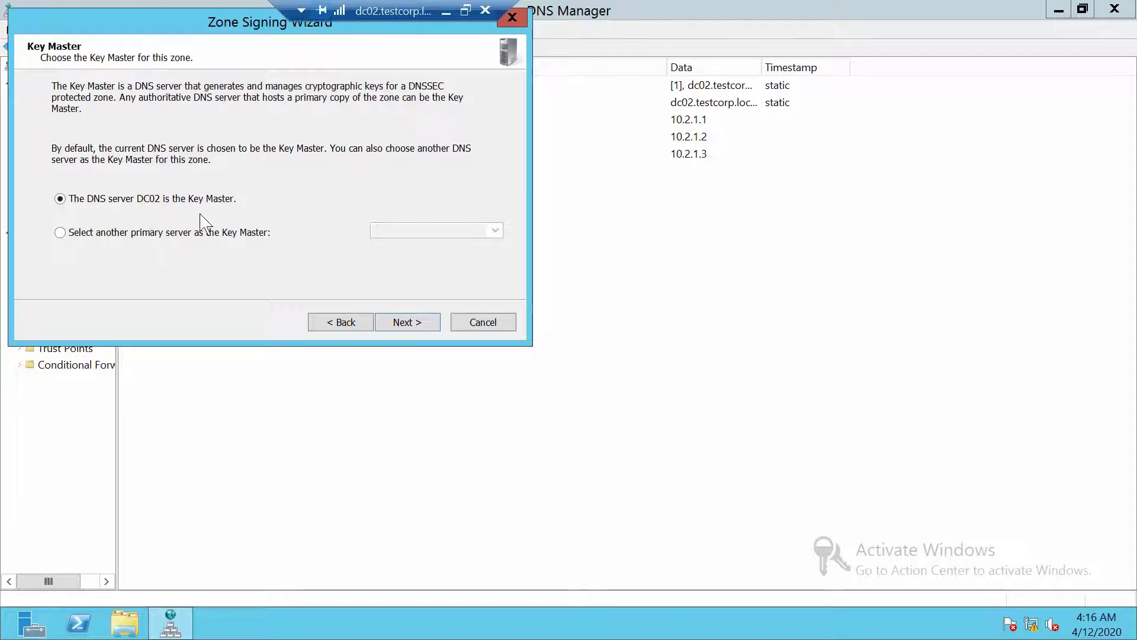
pyautogui.click(411, 327)
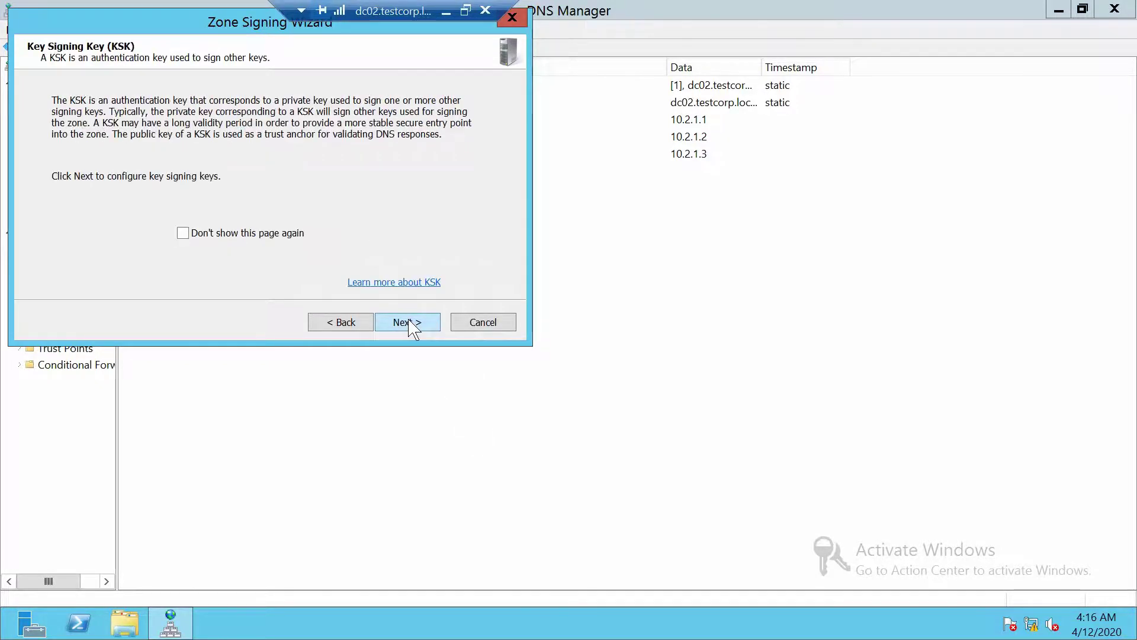
pyautogui.click(414, 325)
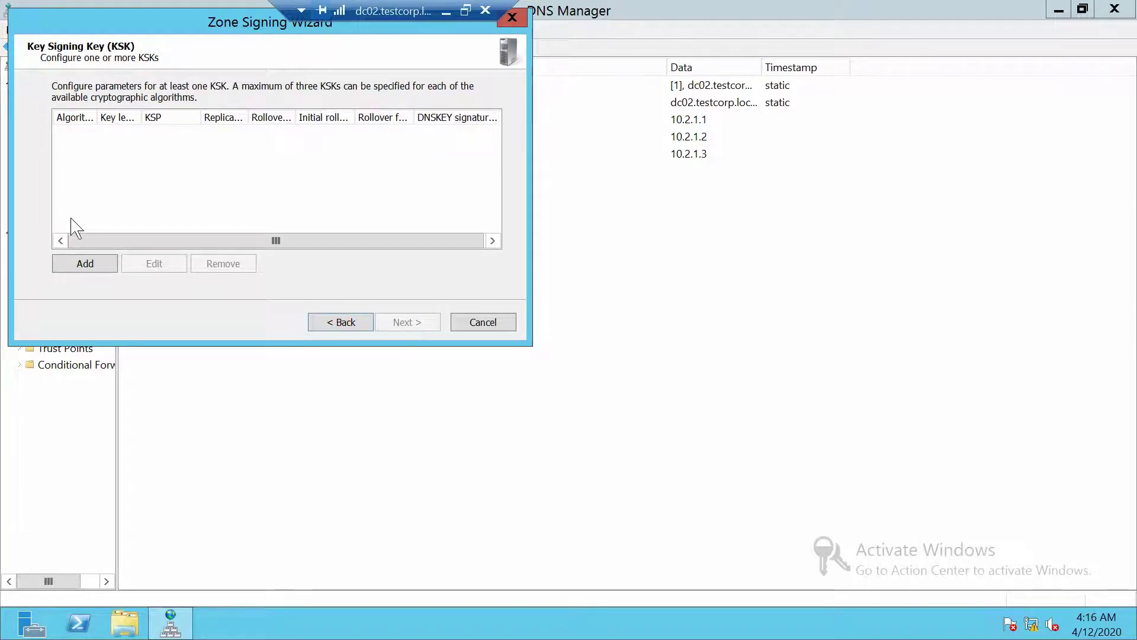
pyautogui.click(92, 266)
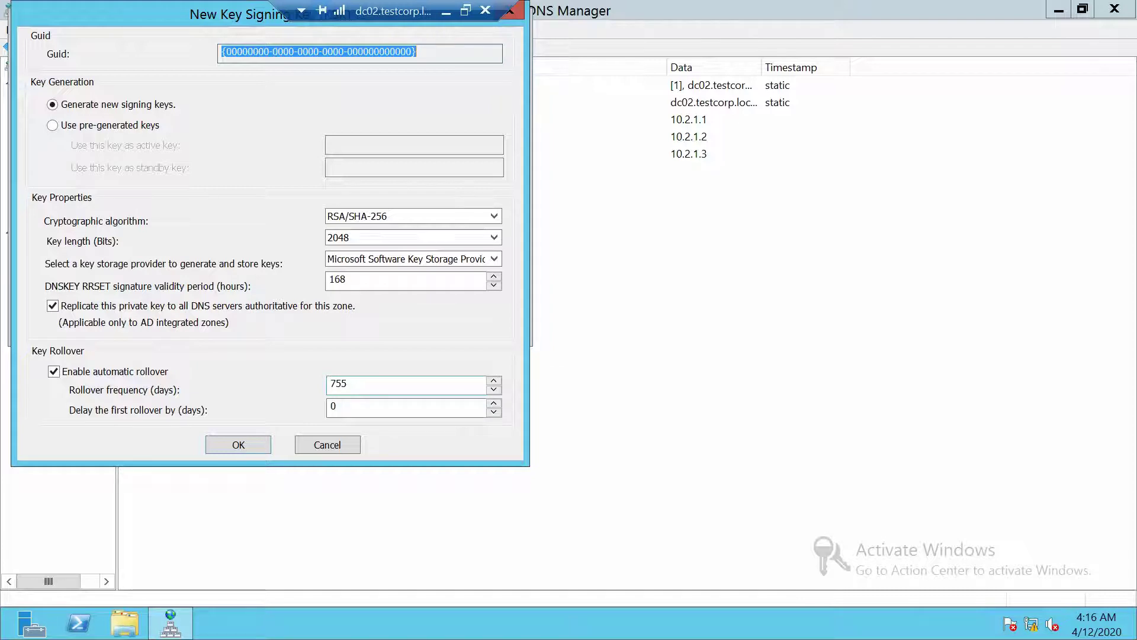
pyautogui.click(237, 445)
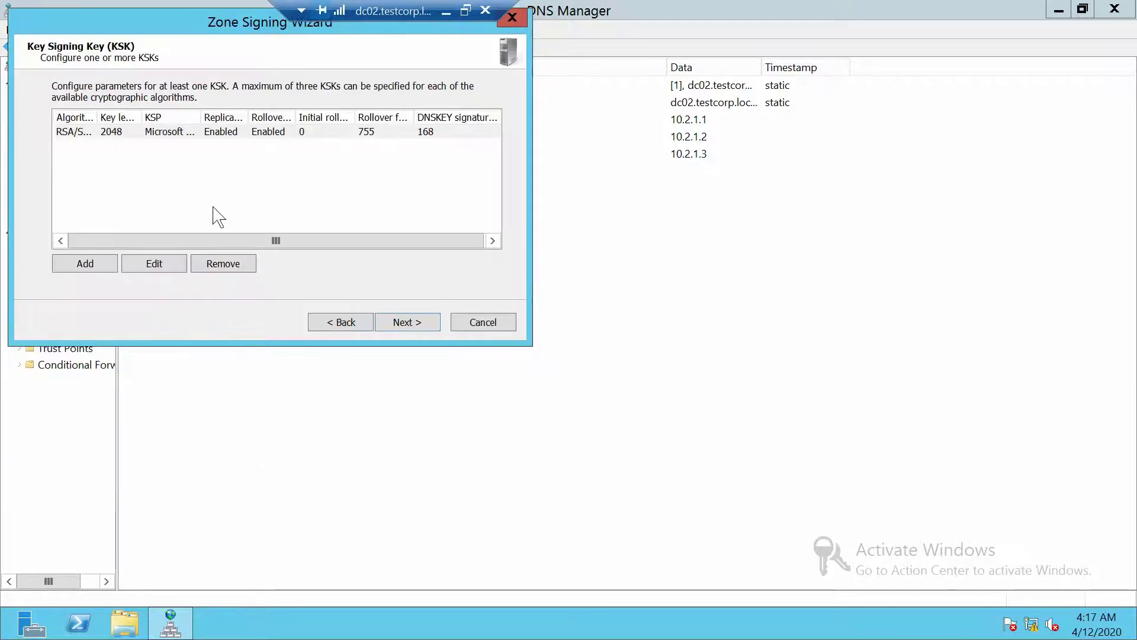
pyautogui.click(415, 327)
# - Add a 1024-bit RSA/SHA-256 zone signing key with 90-day rollover
pyautogui.click(415, 327)
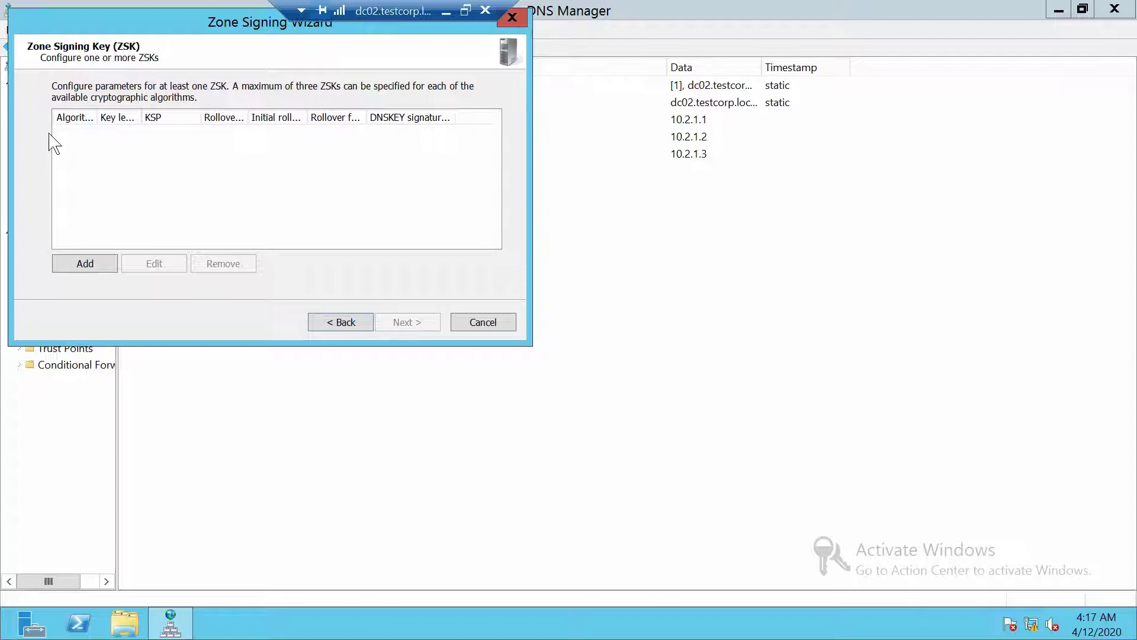
pyautogui.click(85, 263)
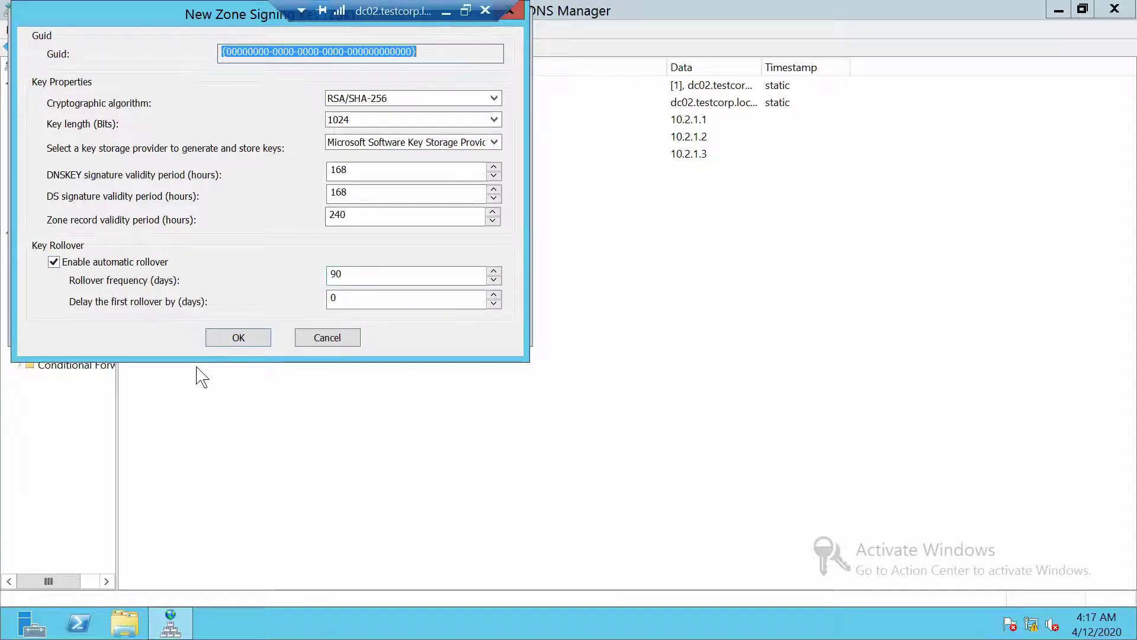
pyautogui.click(237, 338)
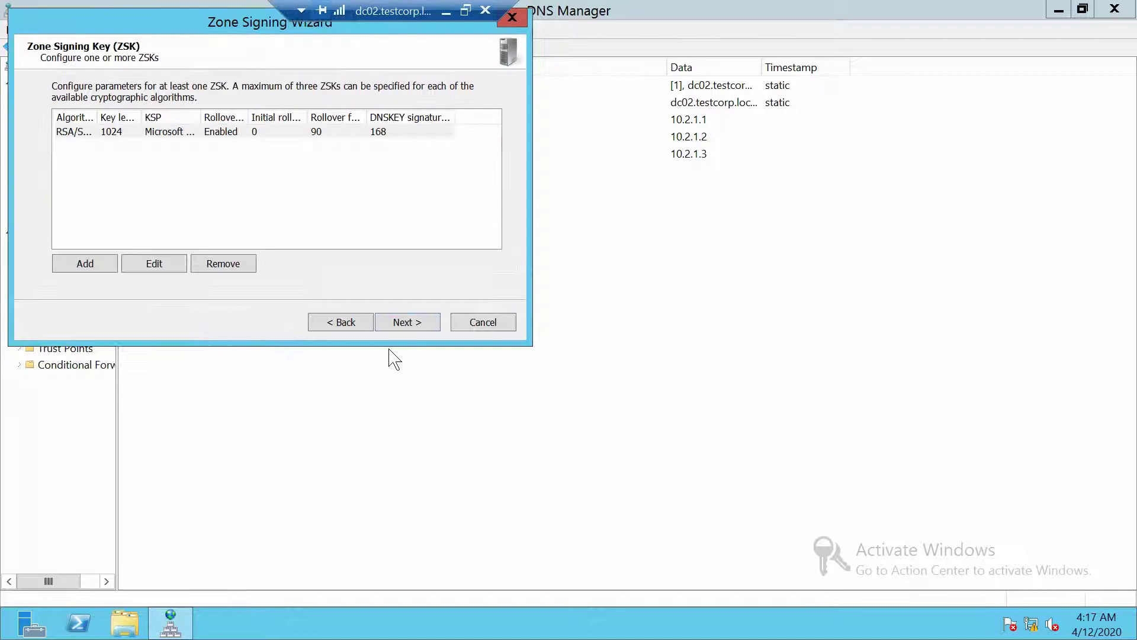
pyautogui.click(399, 325)
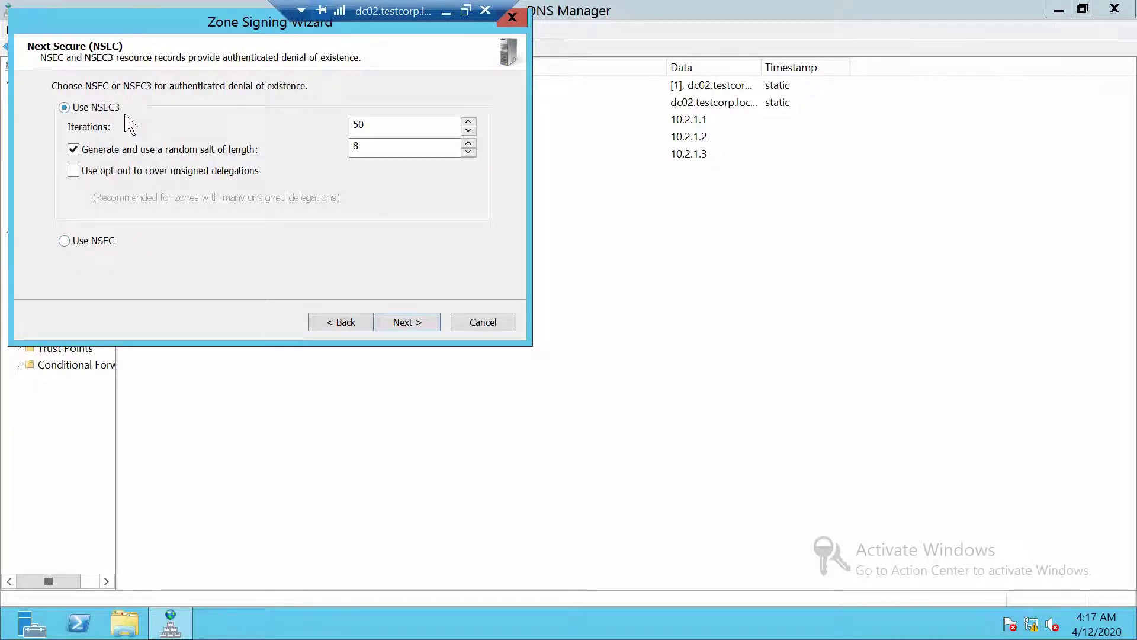
# - Keep NSEC3 with 50 iterations and leave trust anchor distribution turned off
pyautogui.click(415, 327)
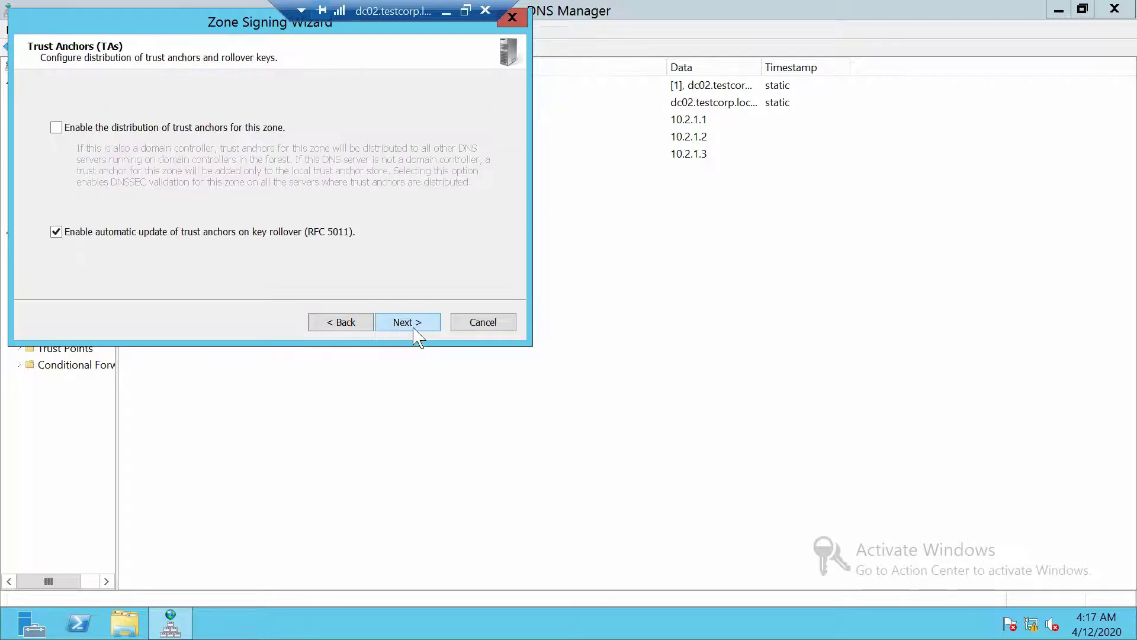
pyautogui.click(55, 128)
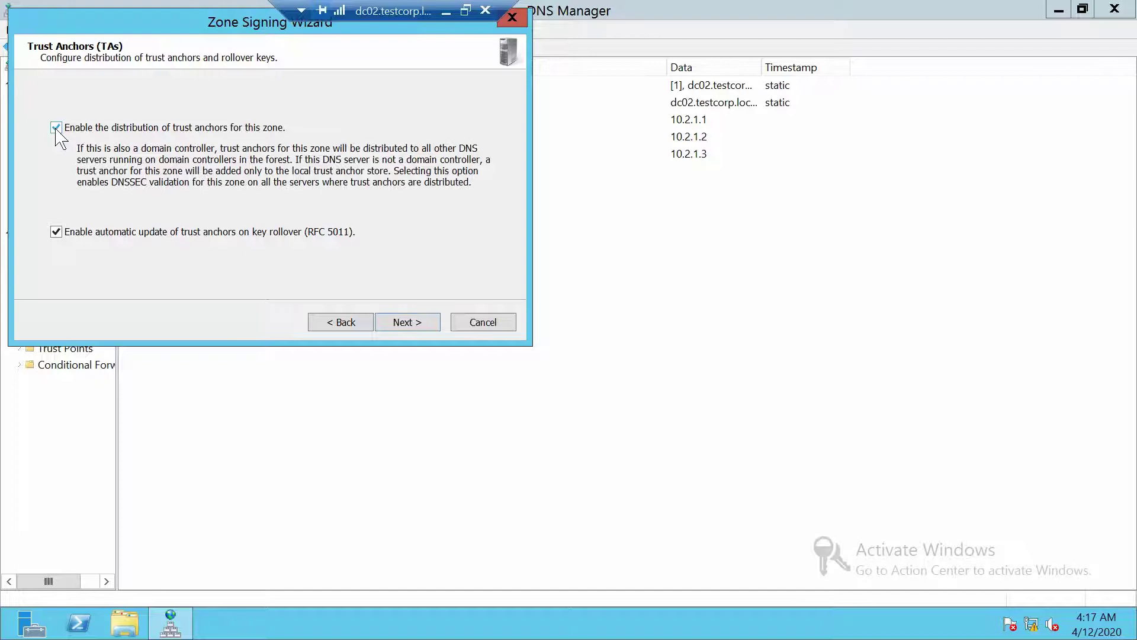
pyautogui.click(55, 128)
pyautogui.click(56, 128)
pyautogui.click(56, 128)
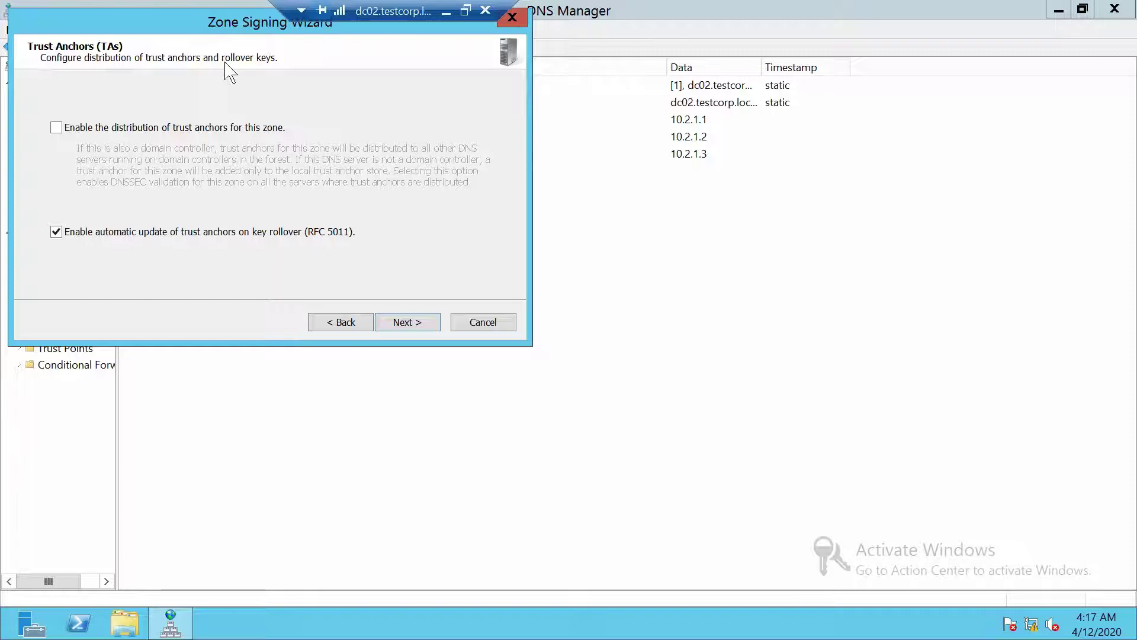
# - Accept the default signing and polling values, then sign the zone and finish
pyautogui.click(428, 322)
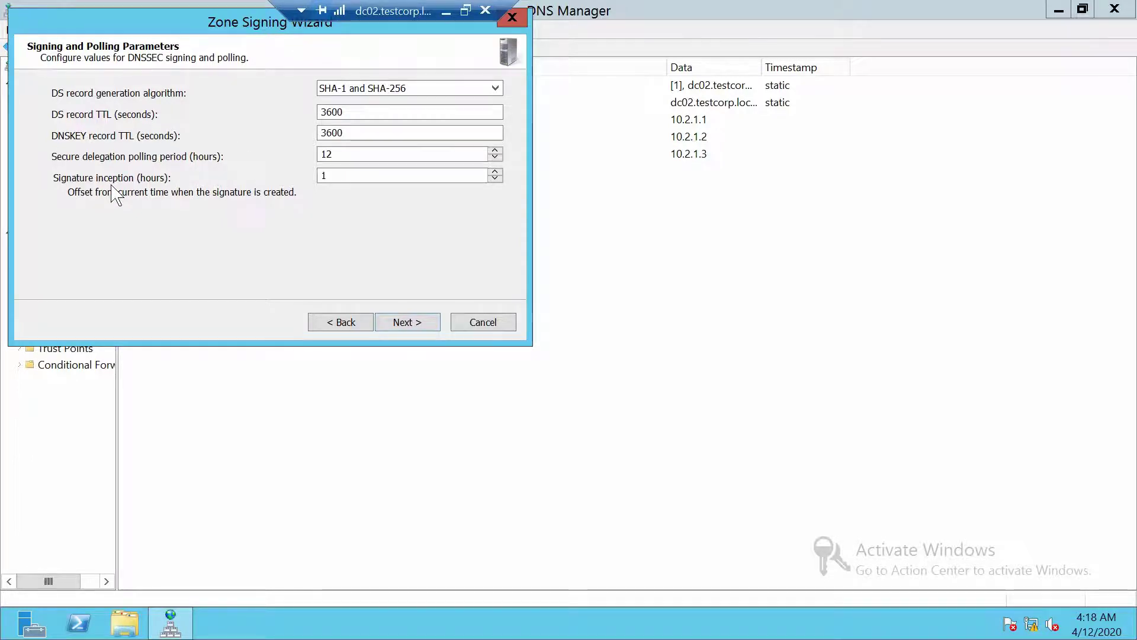
pyautogui.click(418, 325)
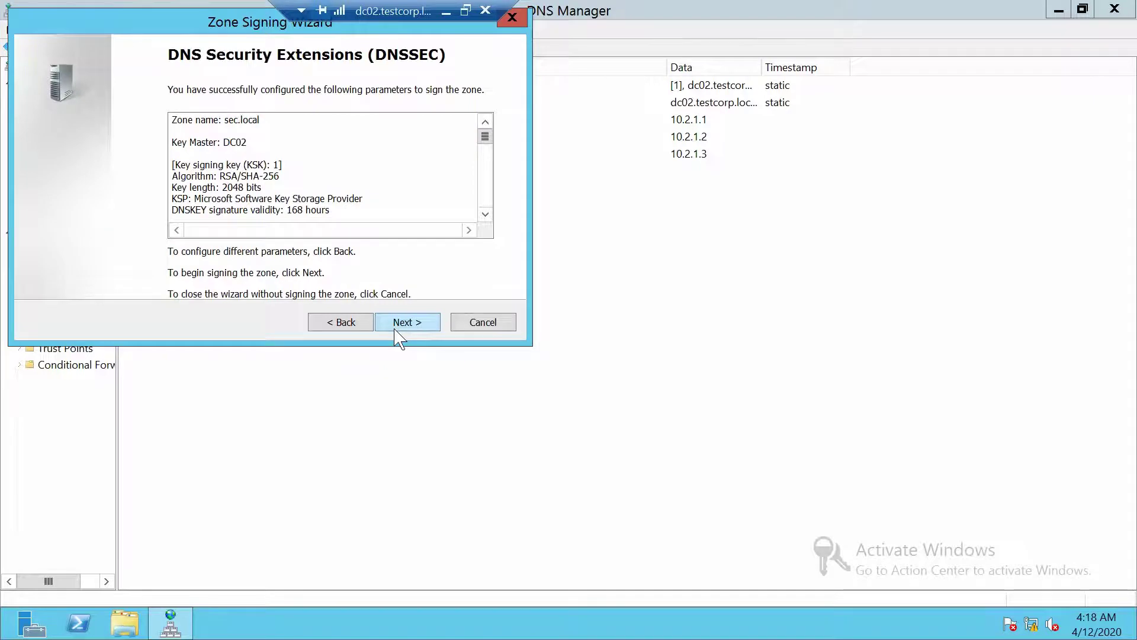
pyautogui.click(396, 328)
pyautogui.click(396, 328)
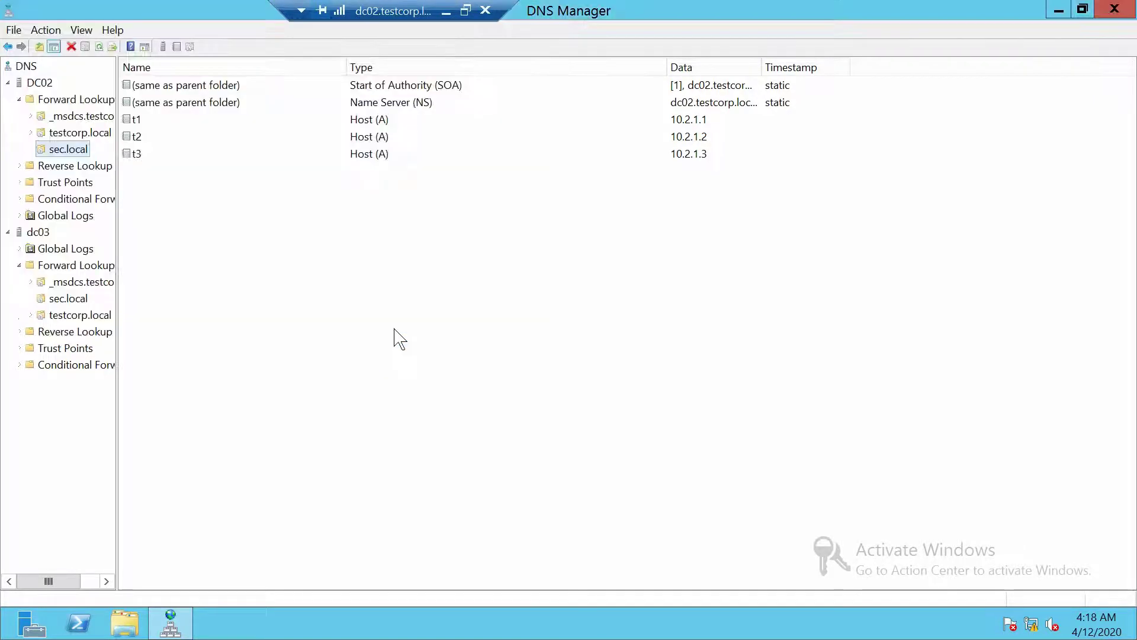
# - Refresh sec.local to reveal its DNSSEC records and inspect t1's RRSIG signature details
pyautogui.rightClick(52, 150)
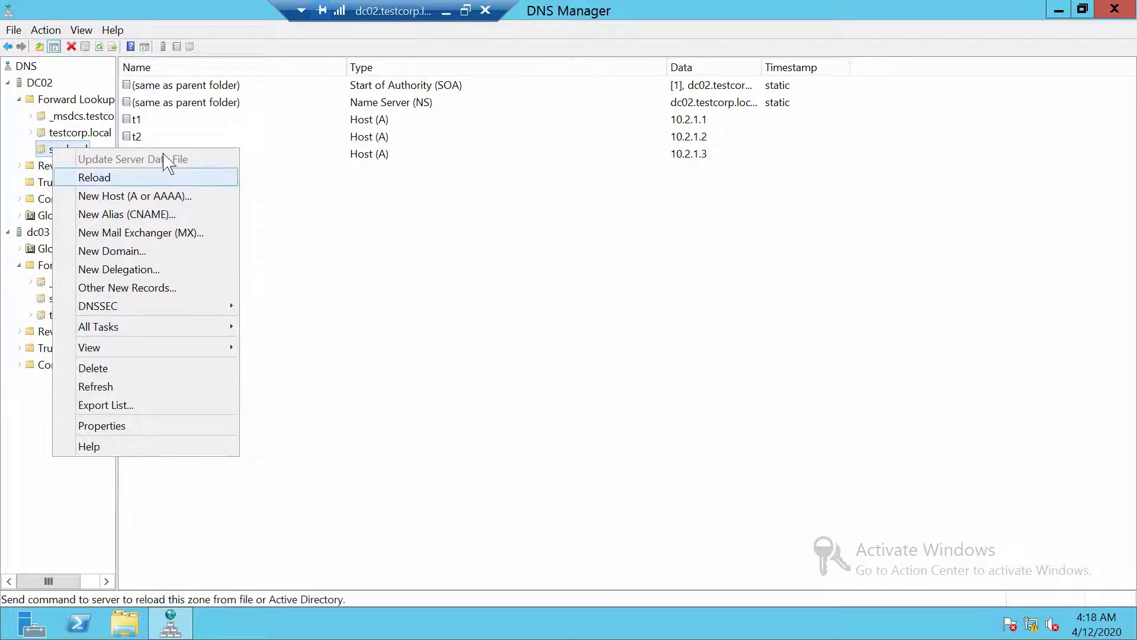
pyautogui.click(134, 387)
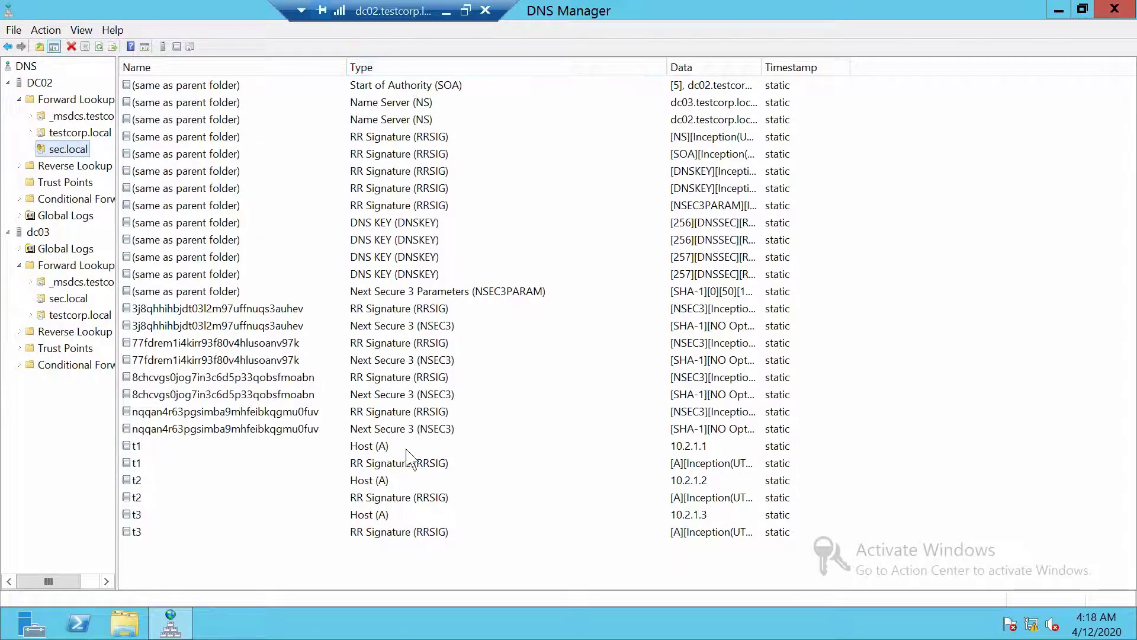
pyautogui.click(364, 449)
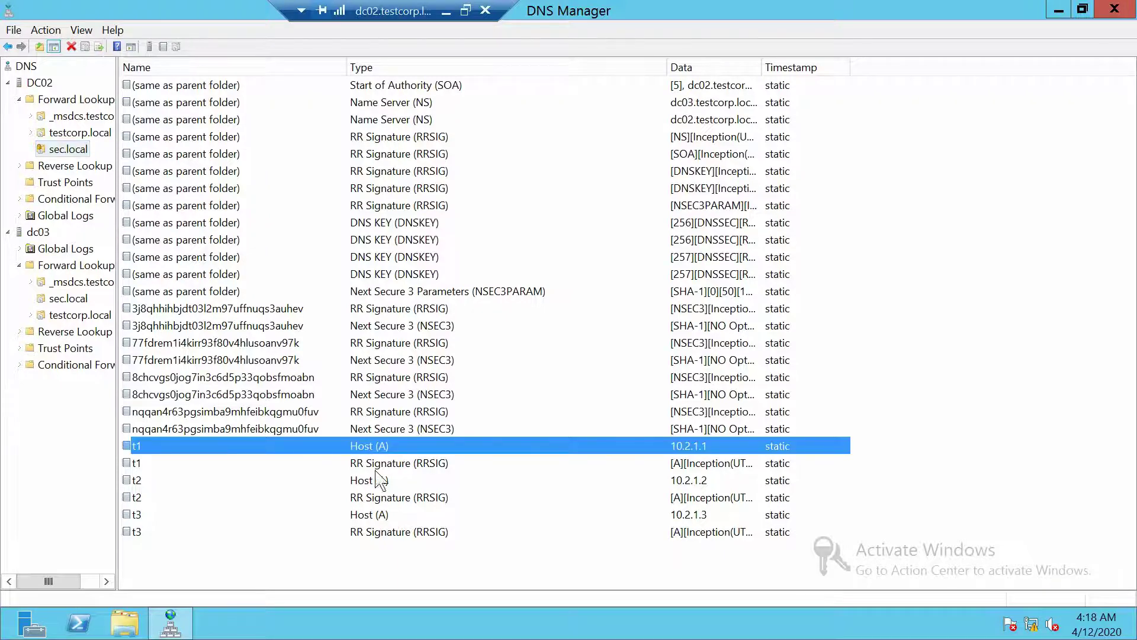
pyautogui.click(409, 463)
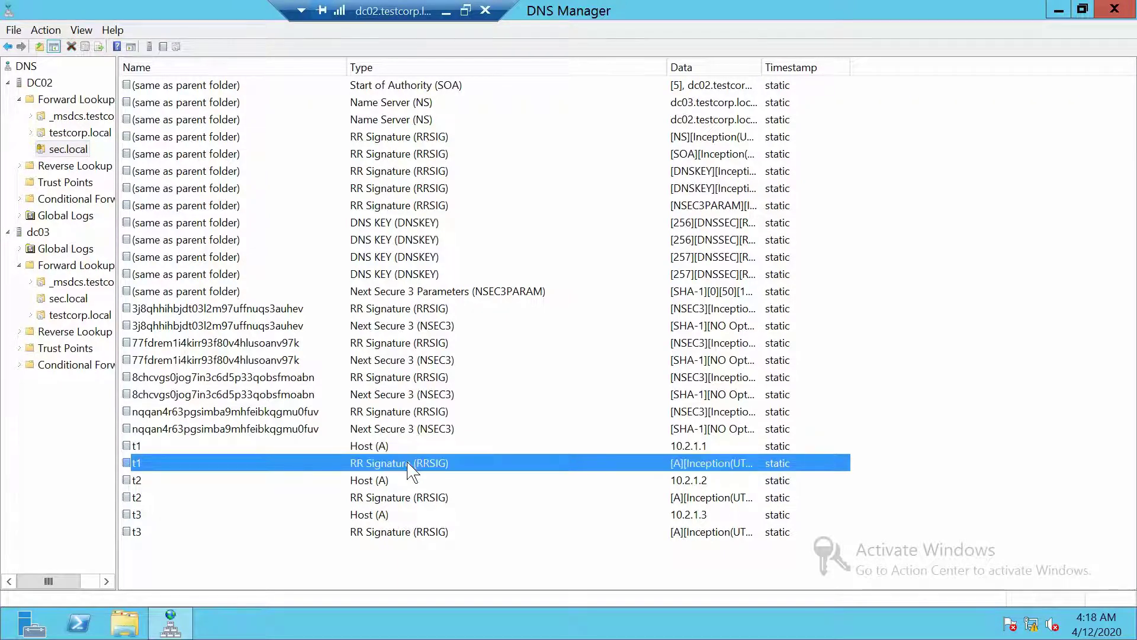
pyautogui.doubleClick(409, 465)
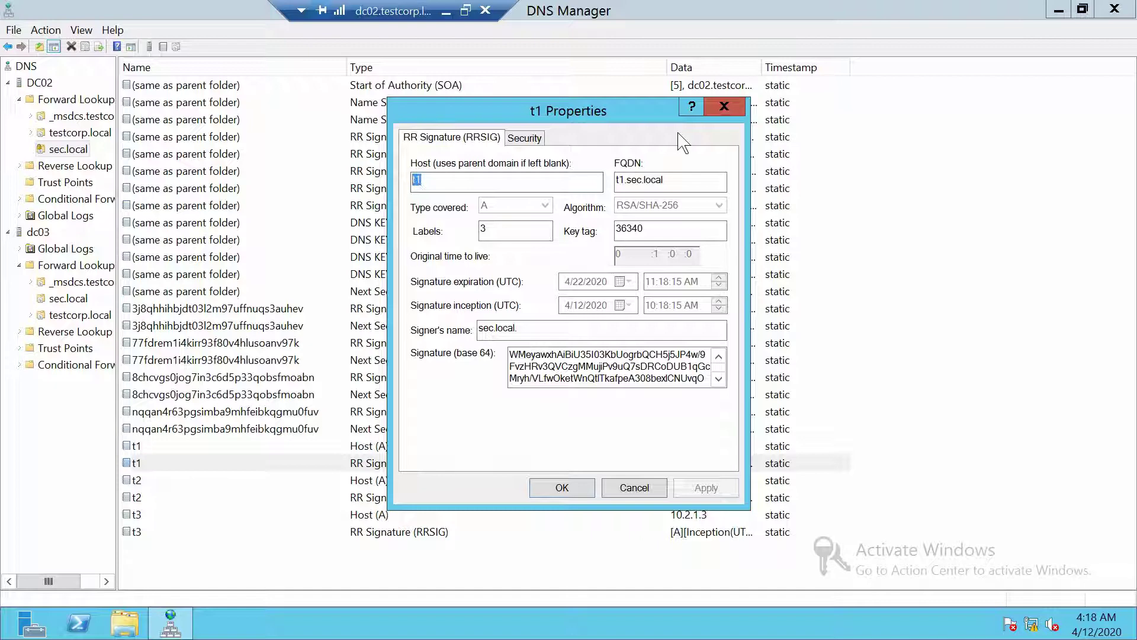
pyautogui.click(728, 105)
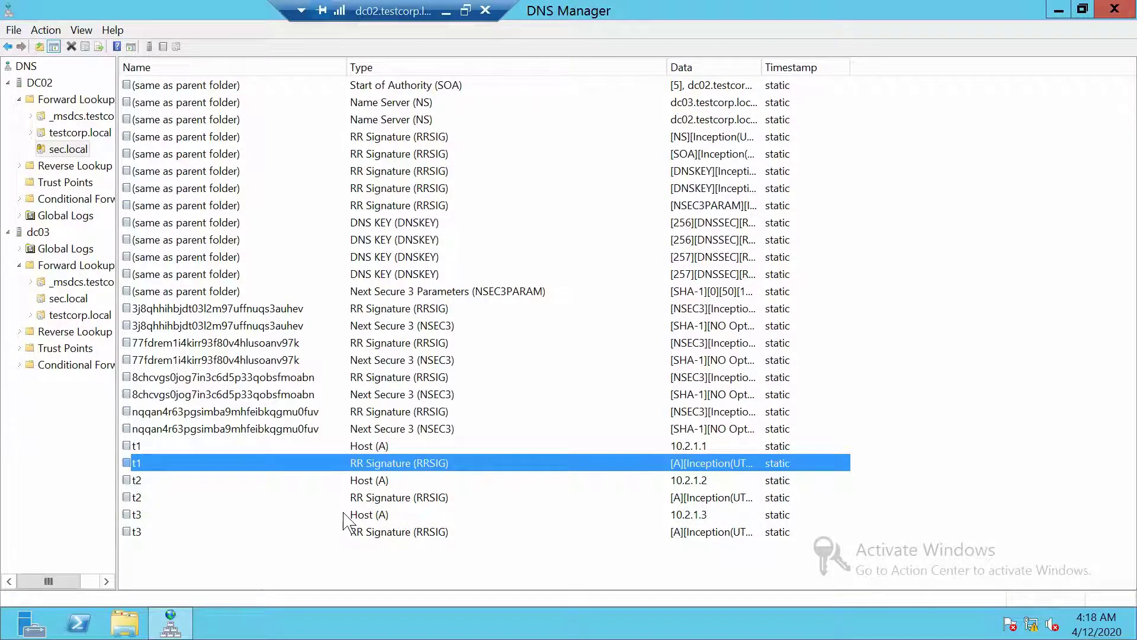
pyautogui.click(443, 428)
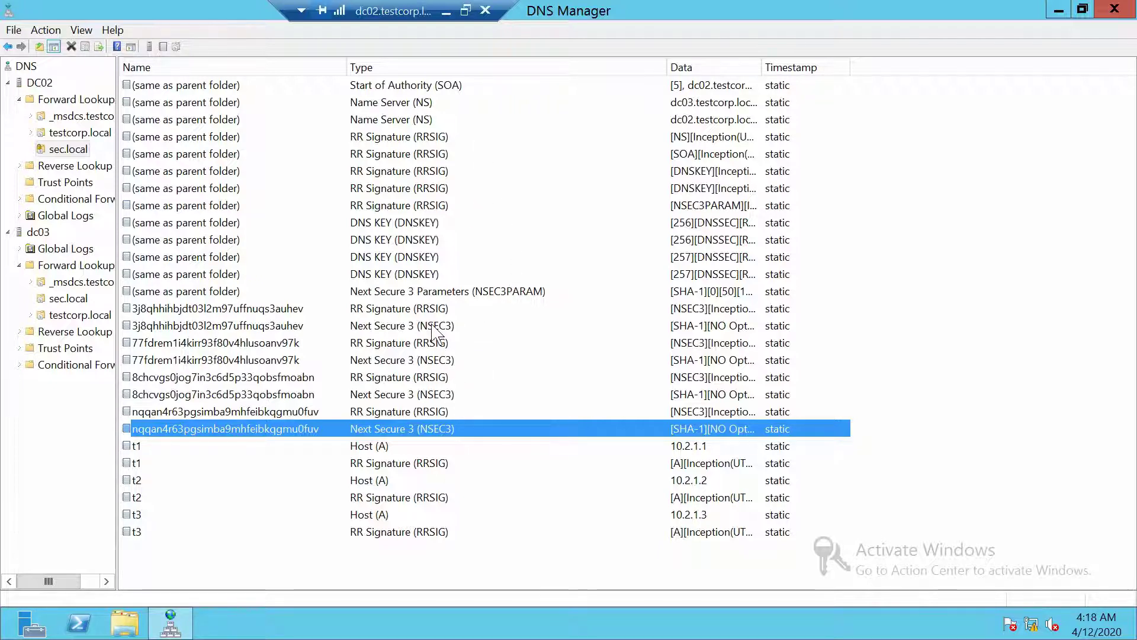
# - Inspect an NSEC3 record's hash, iterations and salt, then view dc03's unsigned sec.local copy
pyautogui.doubleClick(432, 394)
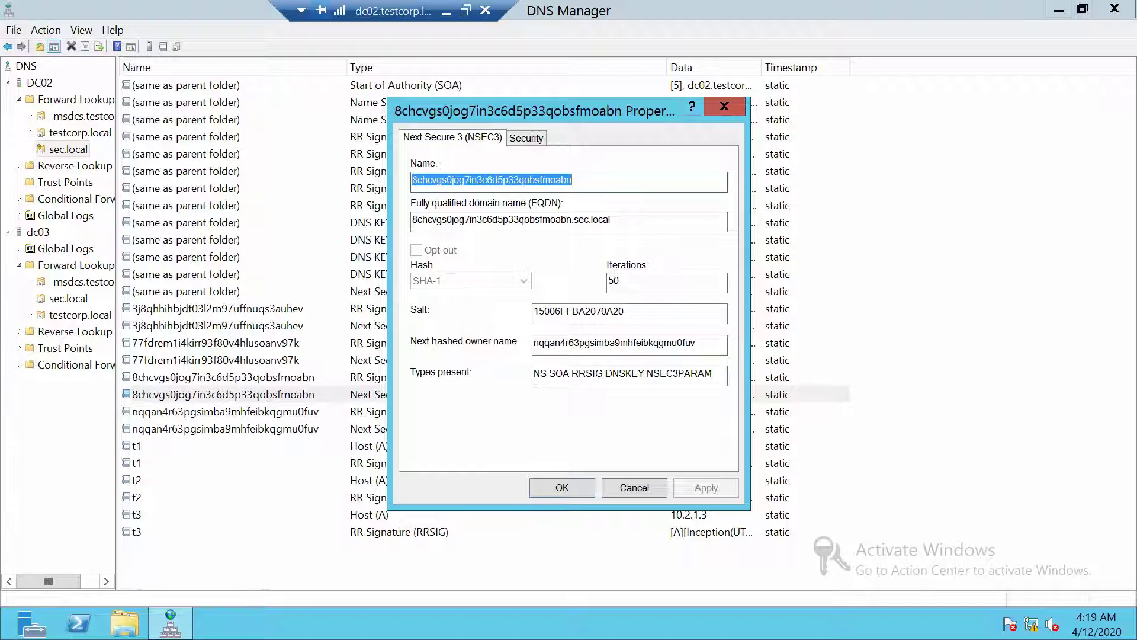
pyautogui.click(433, 180)
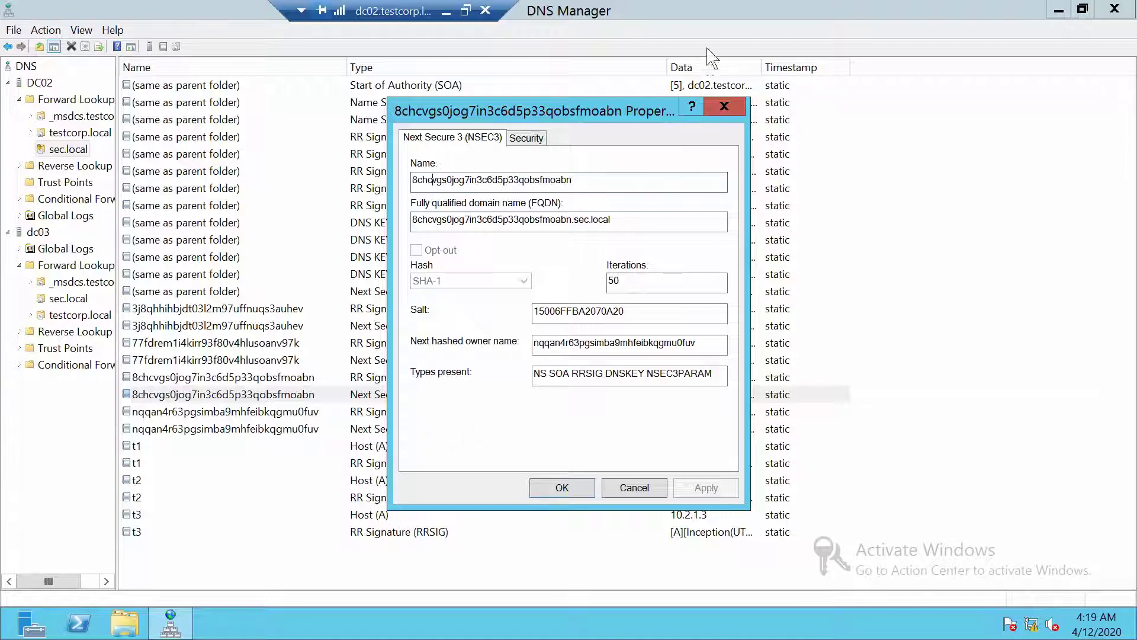
pyautogui.click(724, 106)
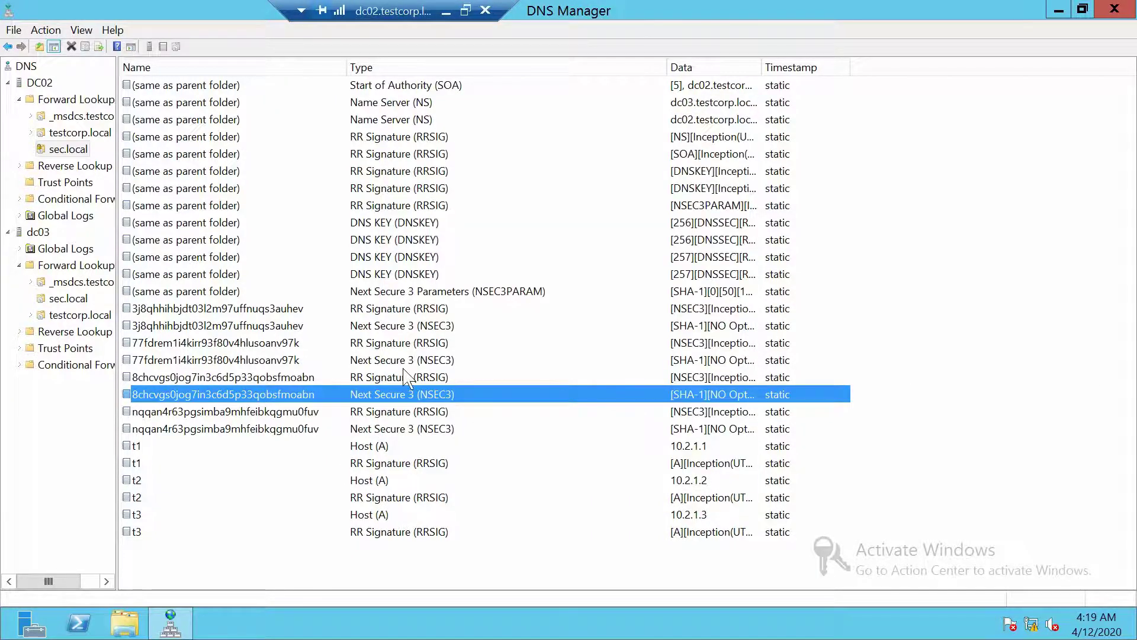
pyautogui.click(398, 290)
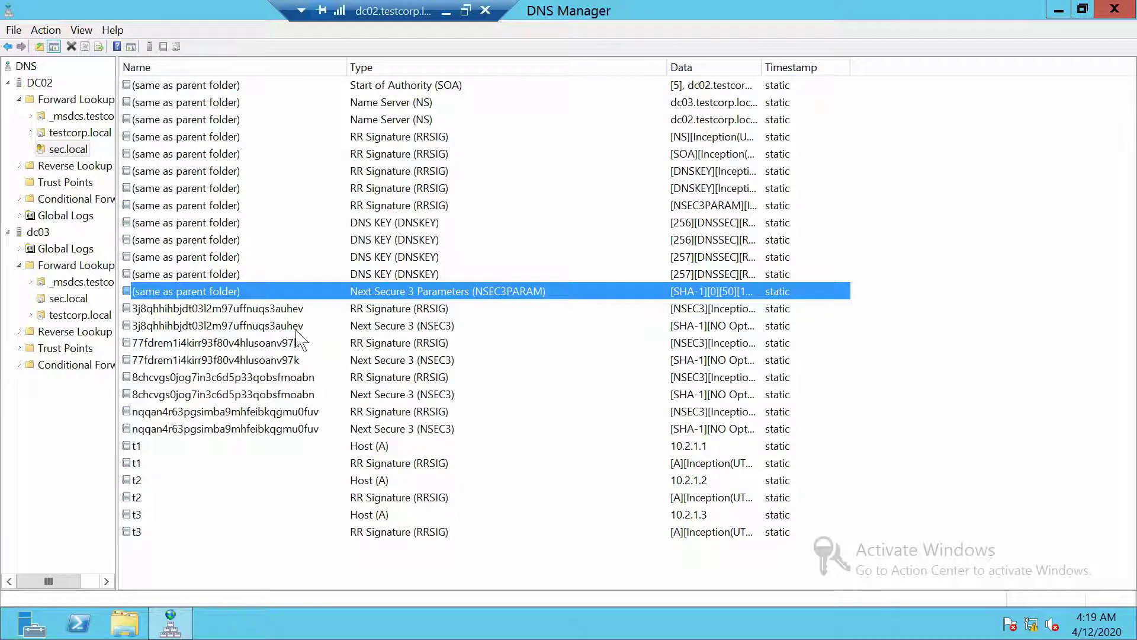
pyautogui.click(67, 297)
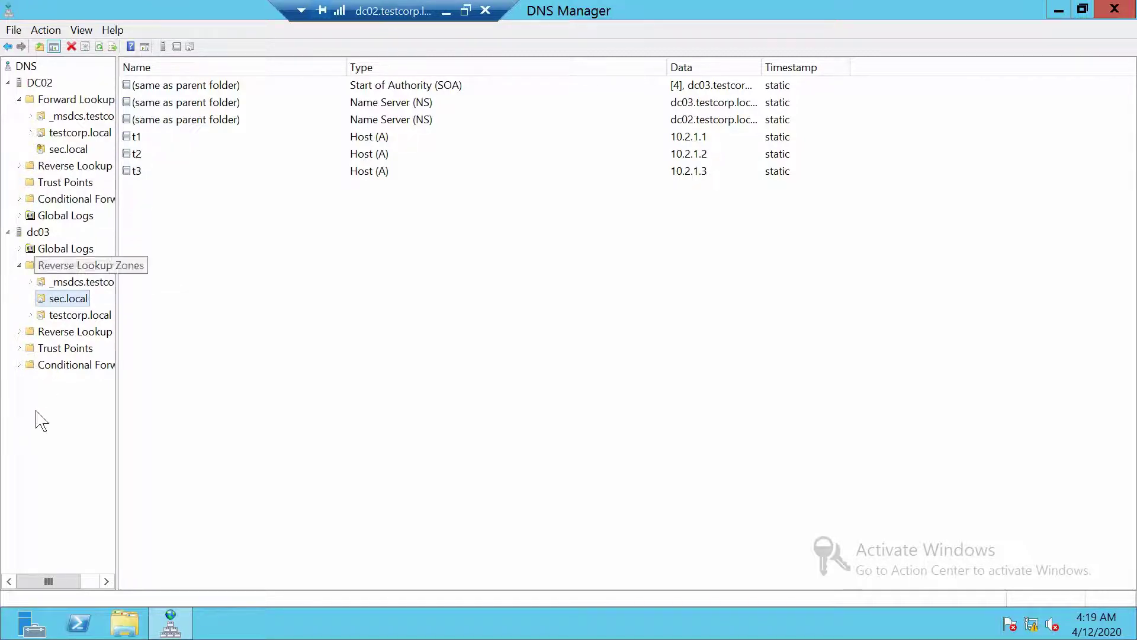
# - Check dc03's empty Trust Points, then return to DC02's signed sec.local records
pyautogui.click(64, 349)
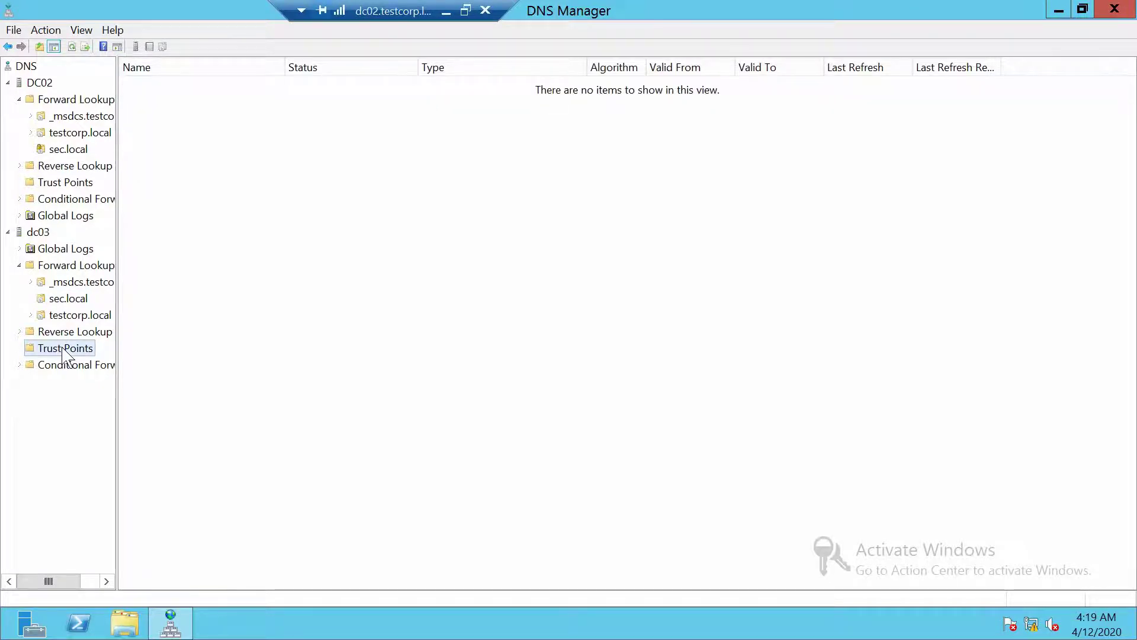
pyautogui.click(63, 150)
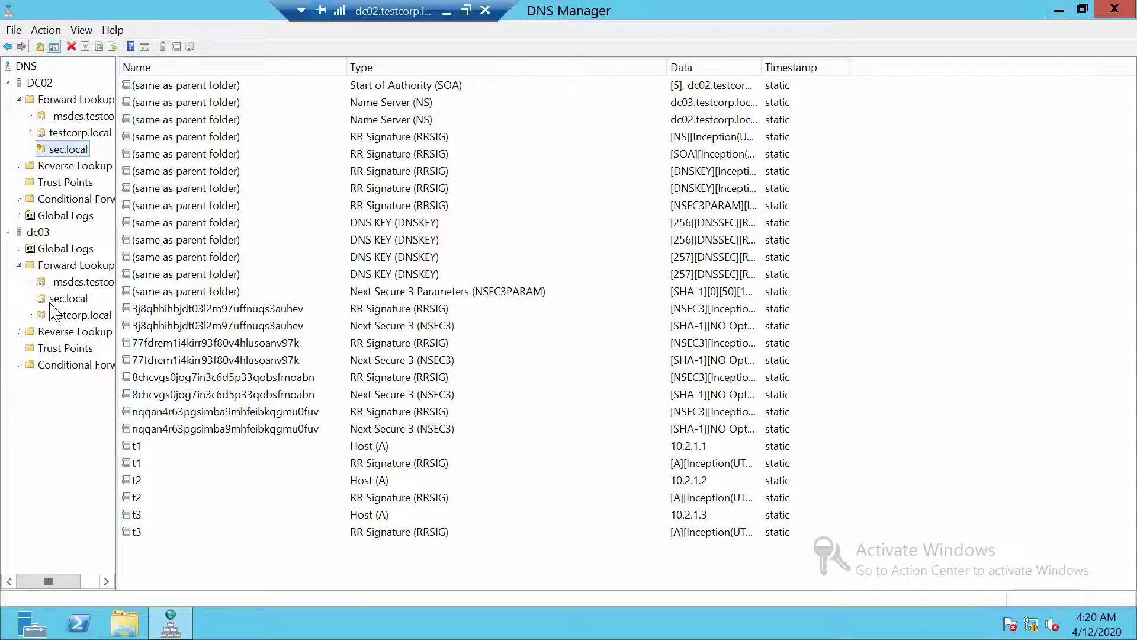
# - Open the DNSSEC properties of DC02's sec.local zone
pyautogui.rightClick(68, 148)
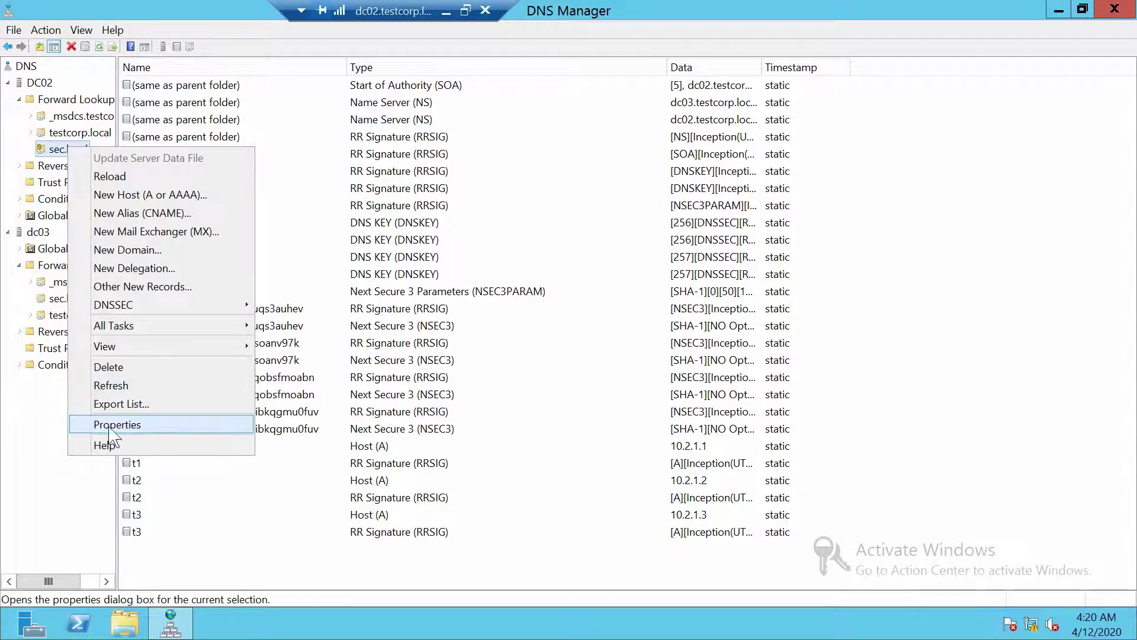
pyautogui.click(142, 426)
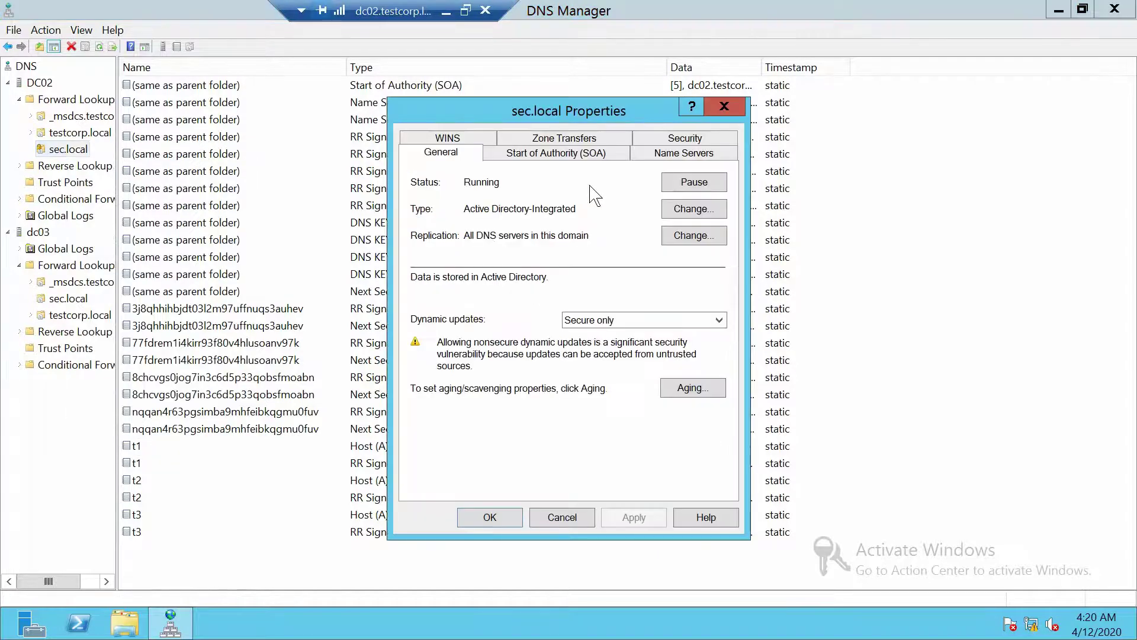
pyautogui.click(724, 106)
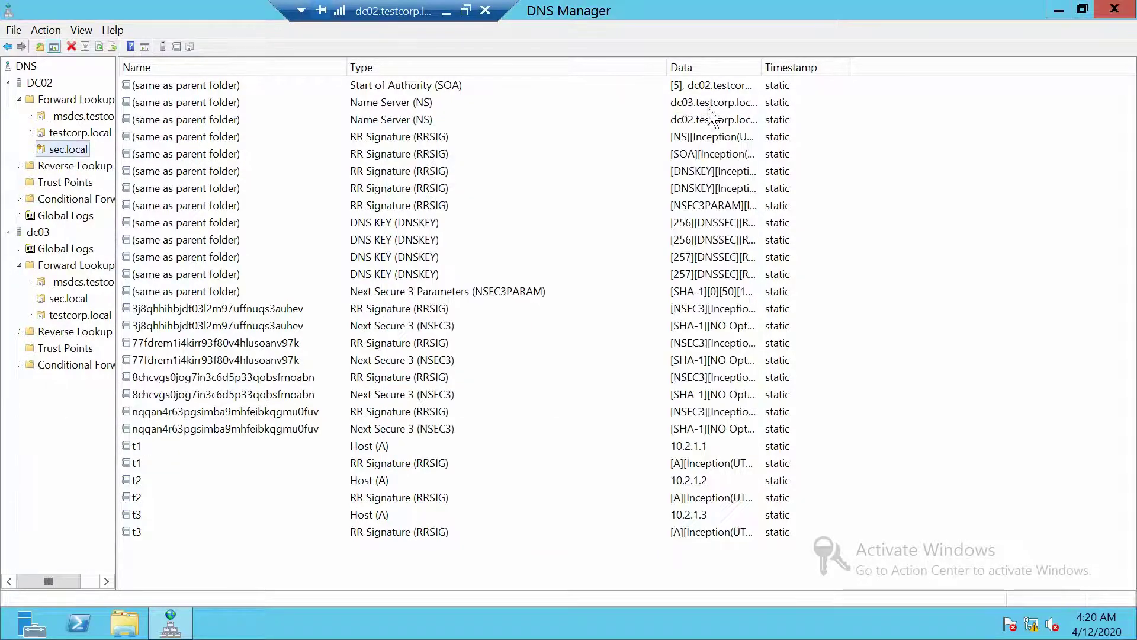
pyautogui.rightClick(69, 148)
pyautogui.moveTo(240, 305)
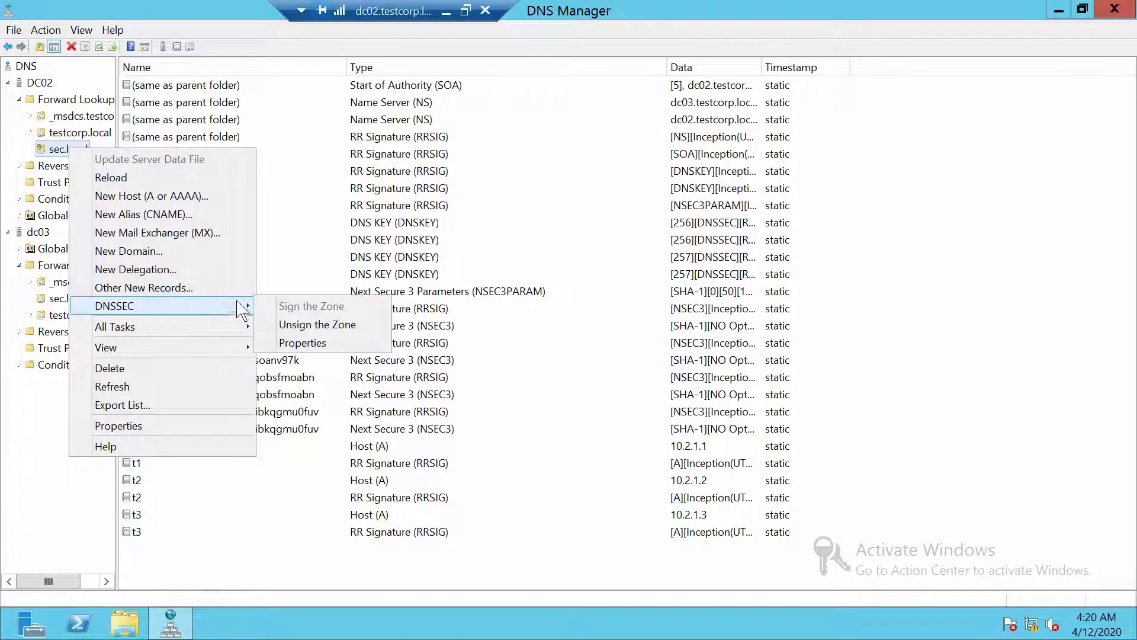
pyautogui.click(319, 344)
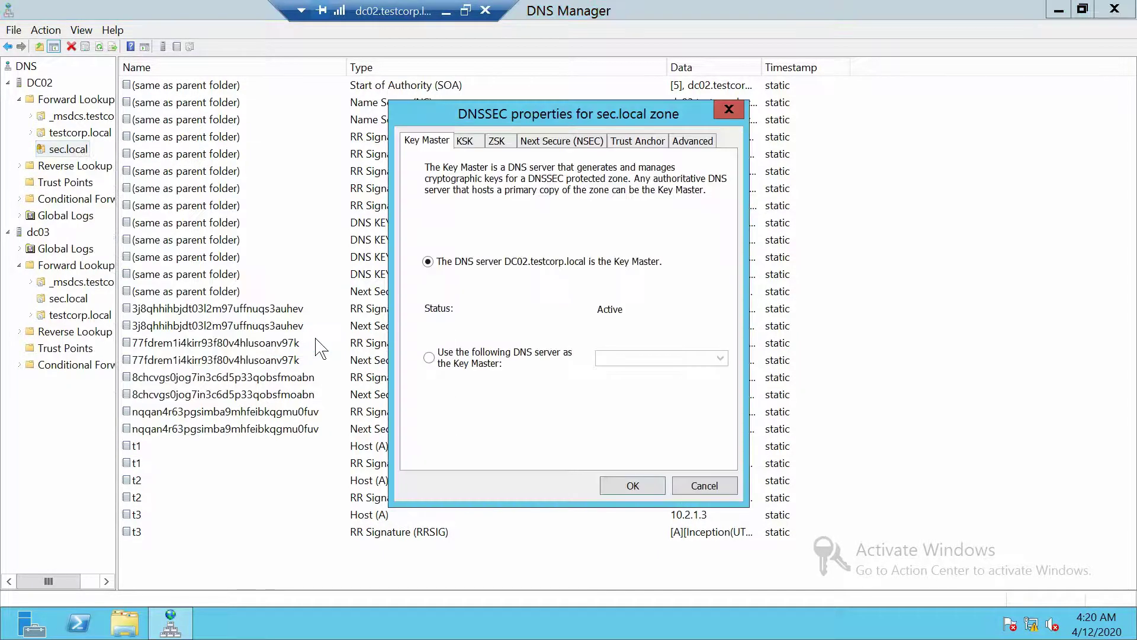
# - Enable trust-anchor distribution for sec.local, confirm the update, and view DC02's Trust Points
pyautogui.click(634, 143)
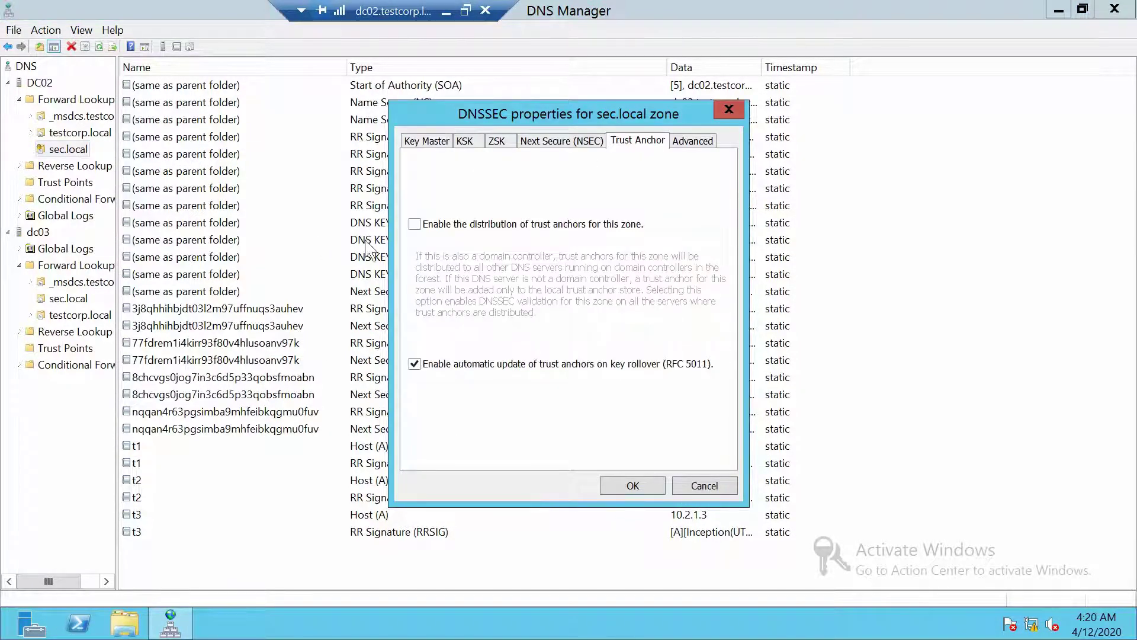
pyautogui.click(414, 225)
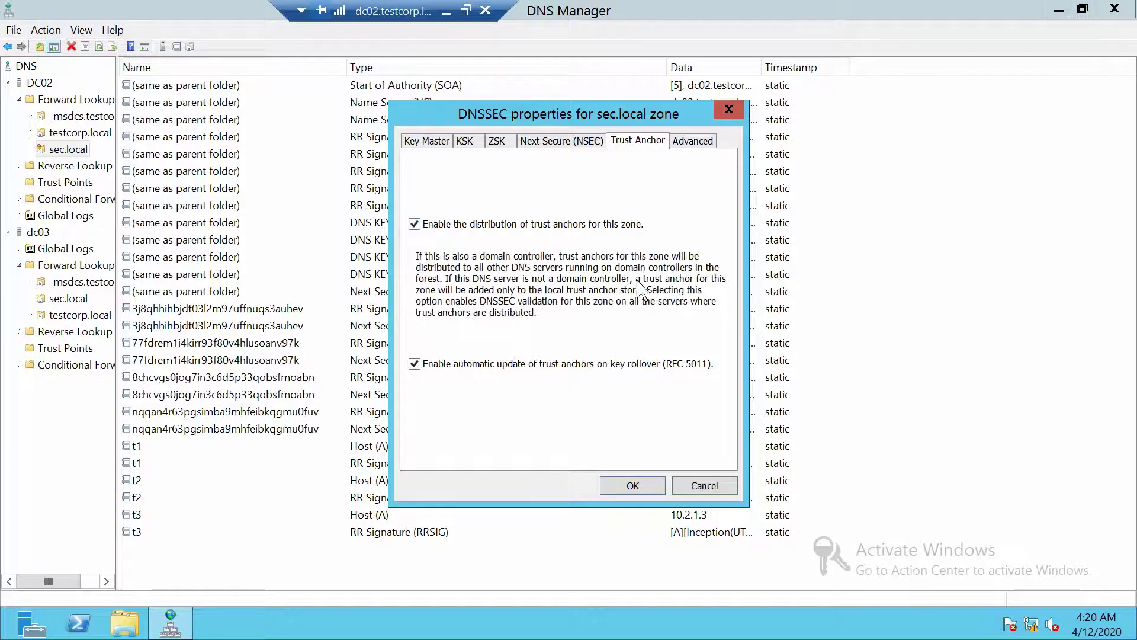
pyautogui.click(634, 486)
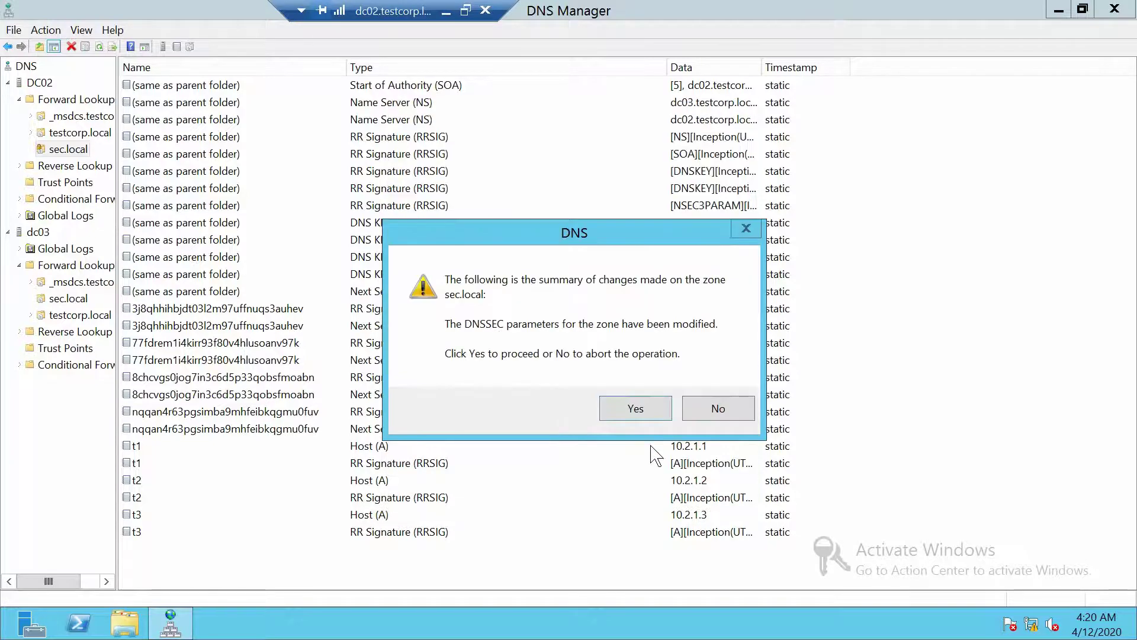
pyautogui.click(624, 408)
pyautogui.click(567, 349)
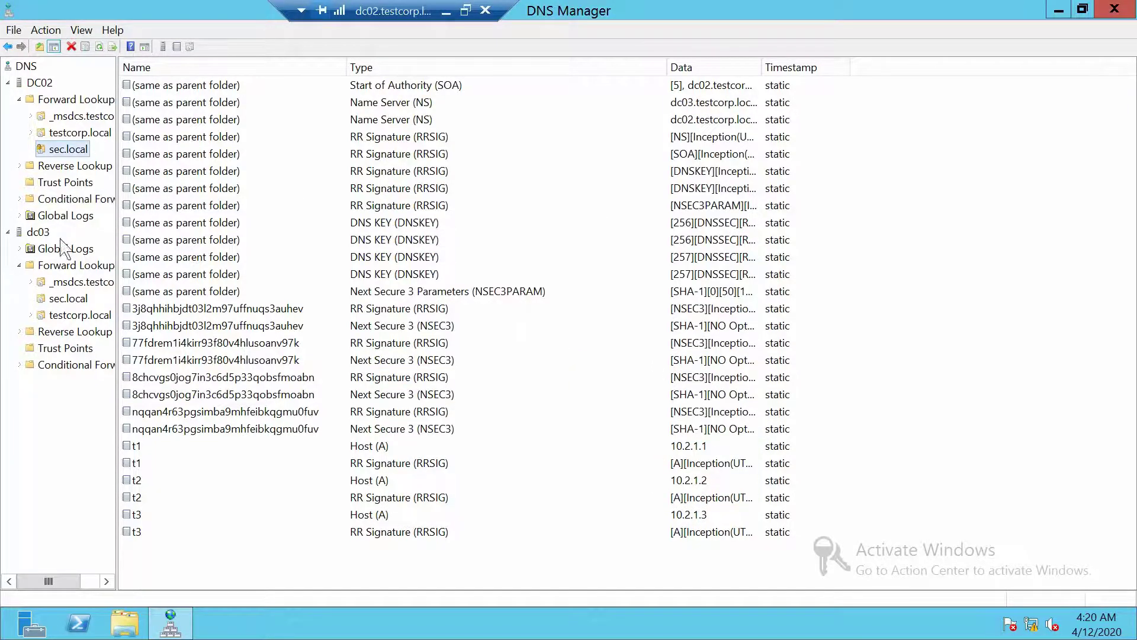
pyautogui.click(49, 181)
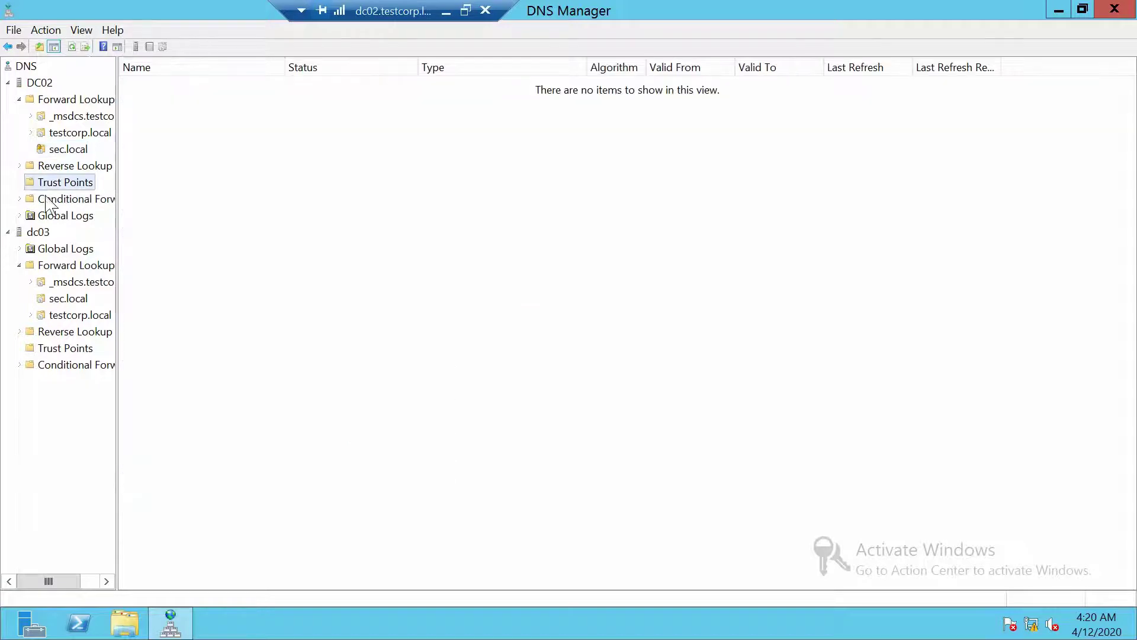
# - Expand DC02's Trust Points > local > sec to show its DNSKEY records
pyautogui.doubleClick(81, 183)
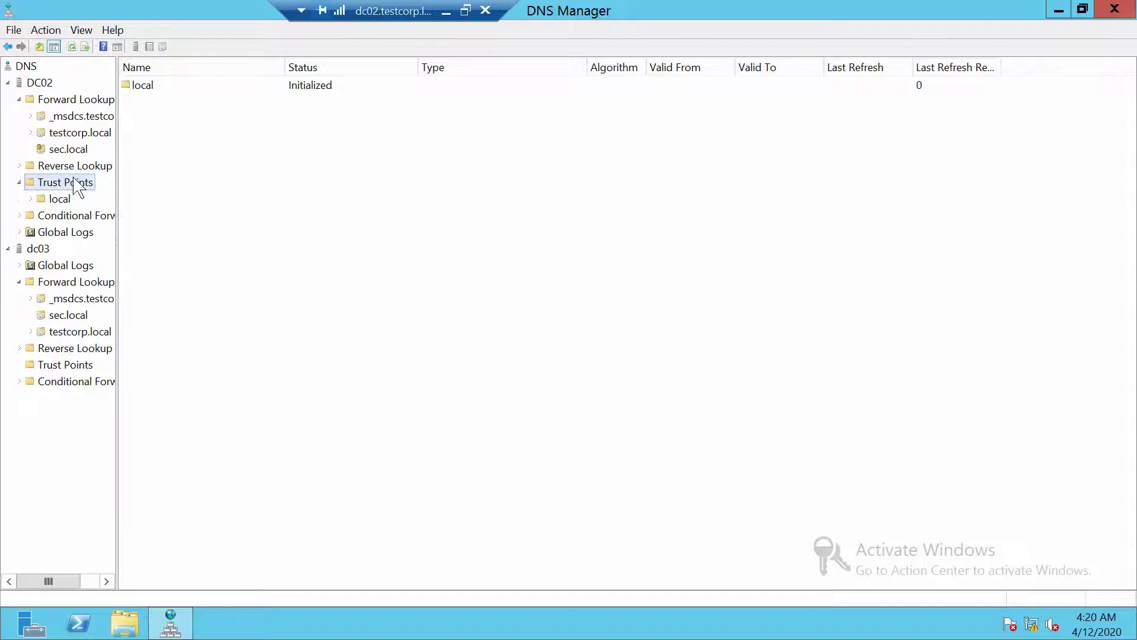
pyautogui.doubleClick(58, 200)
pyautogui.click(65, 216)
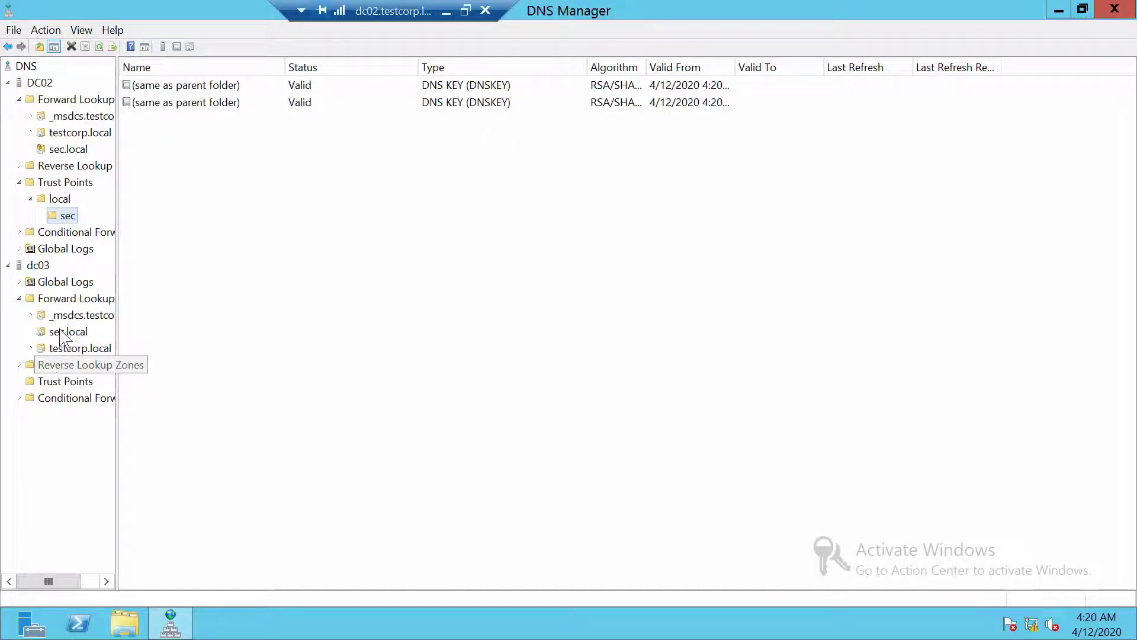
# - Check dc03's sec.local, expand dc03's Trust Points > local > sec, and recheck sec.local
pyautogui.click(70, 348)
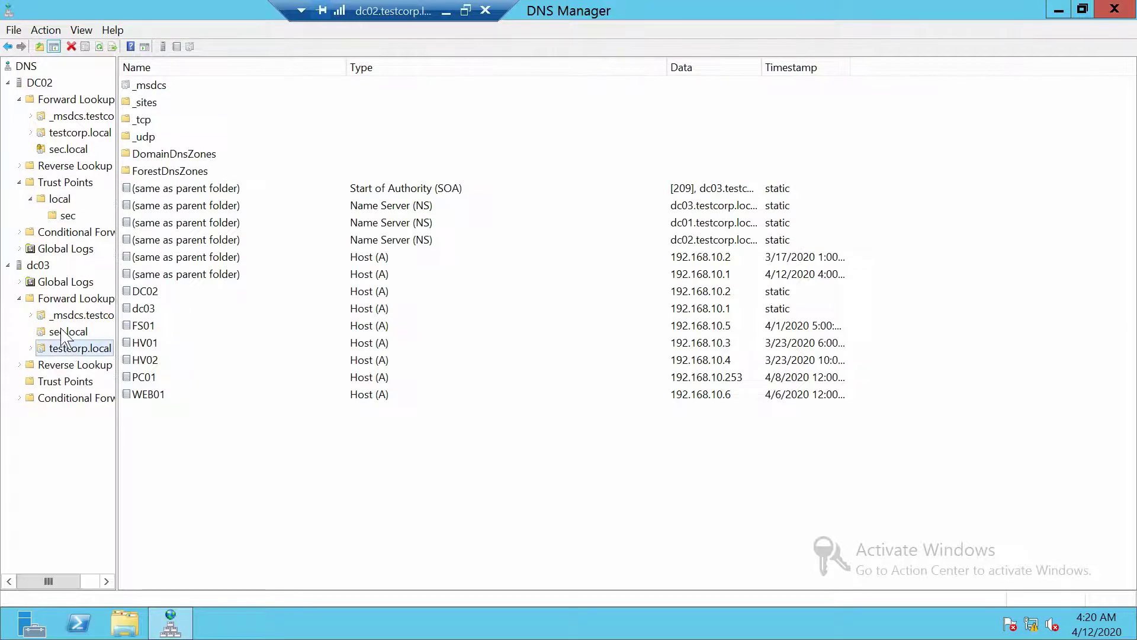
pyautogui.click(66, 333)
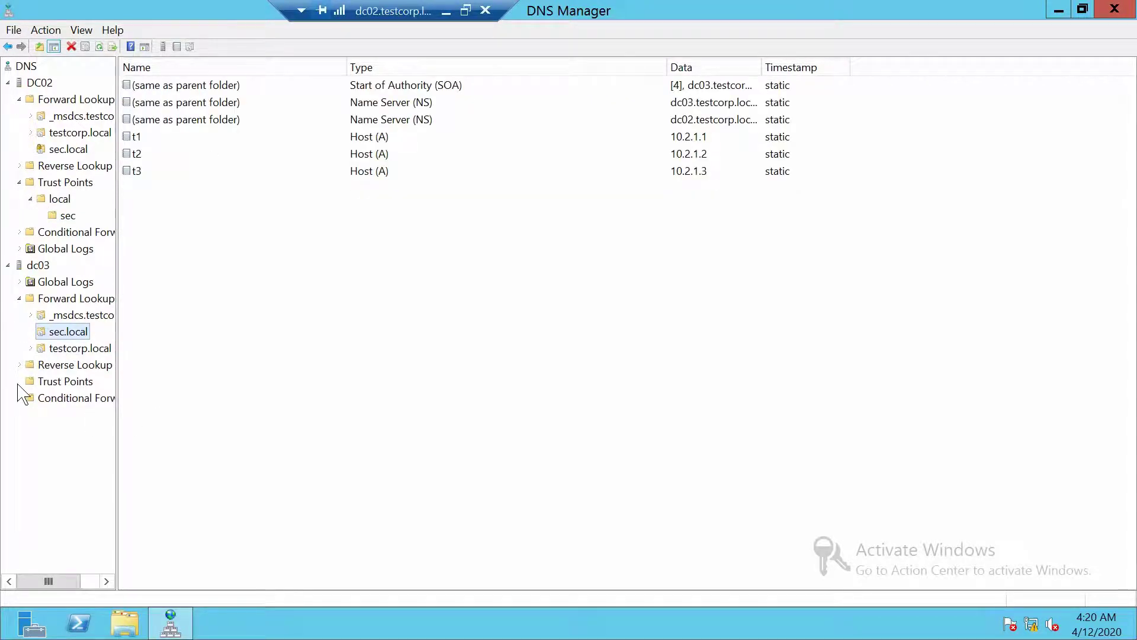
pyautogui.click(60, 381)
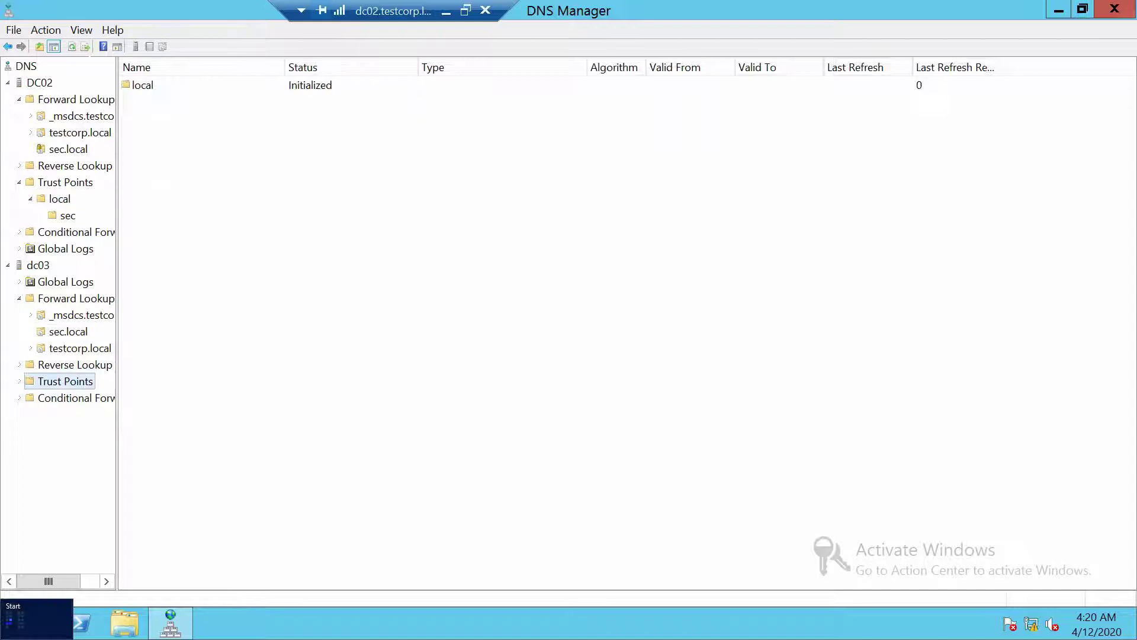
pyautogui.doubleClick(47, 384)
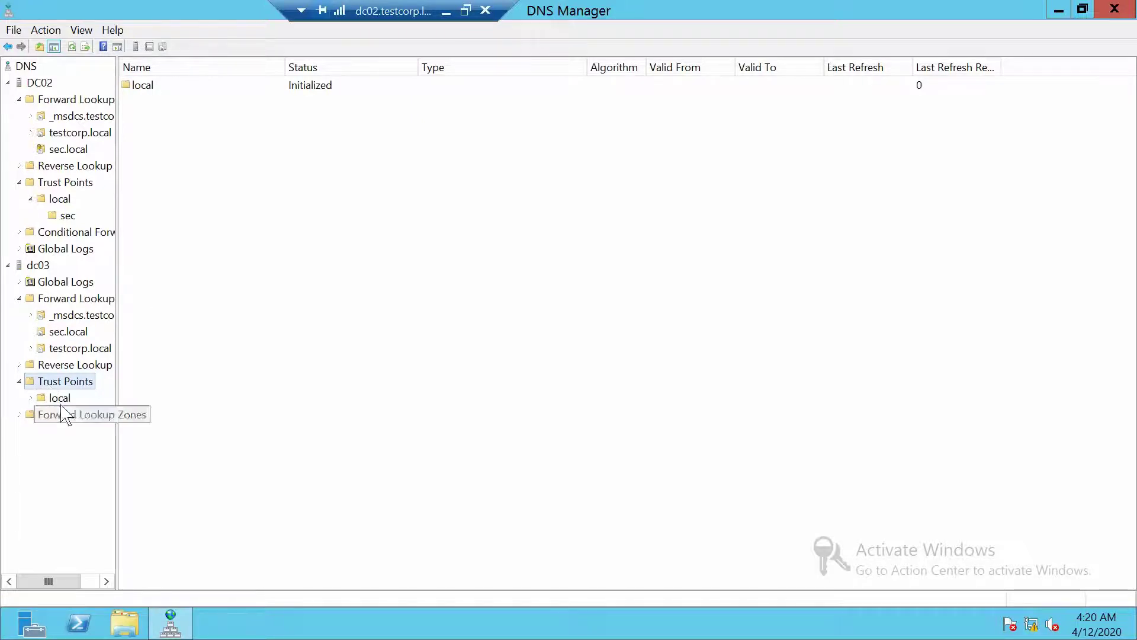
pyautogui.doubleClick(61, 398)
pyautogui.click(67, 414)
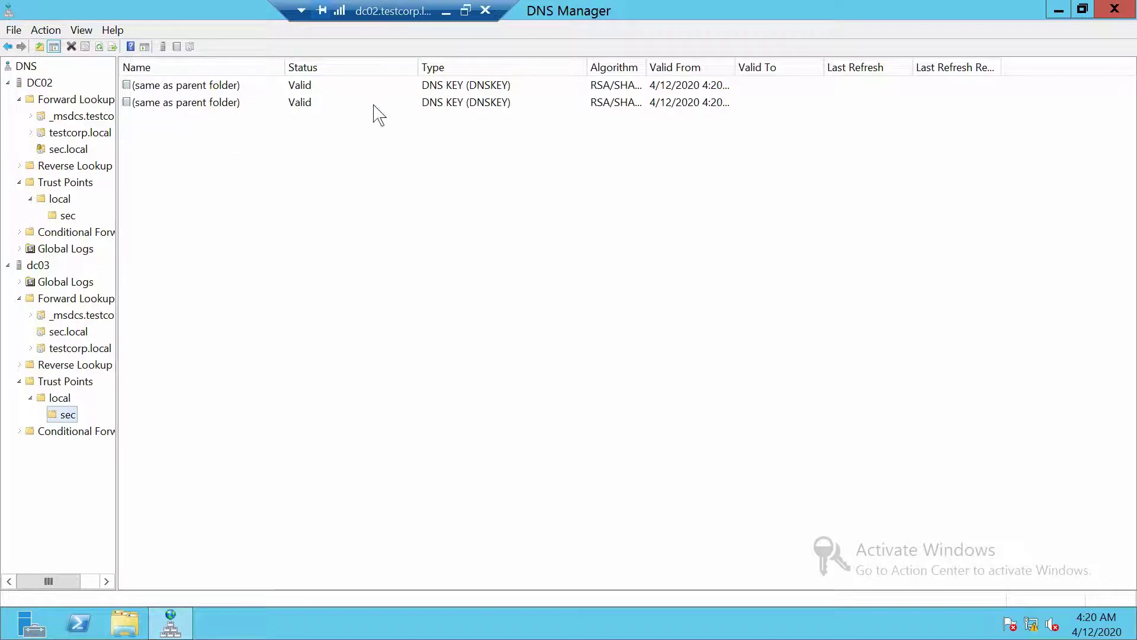
pyautogui.click(63, 333)
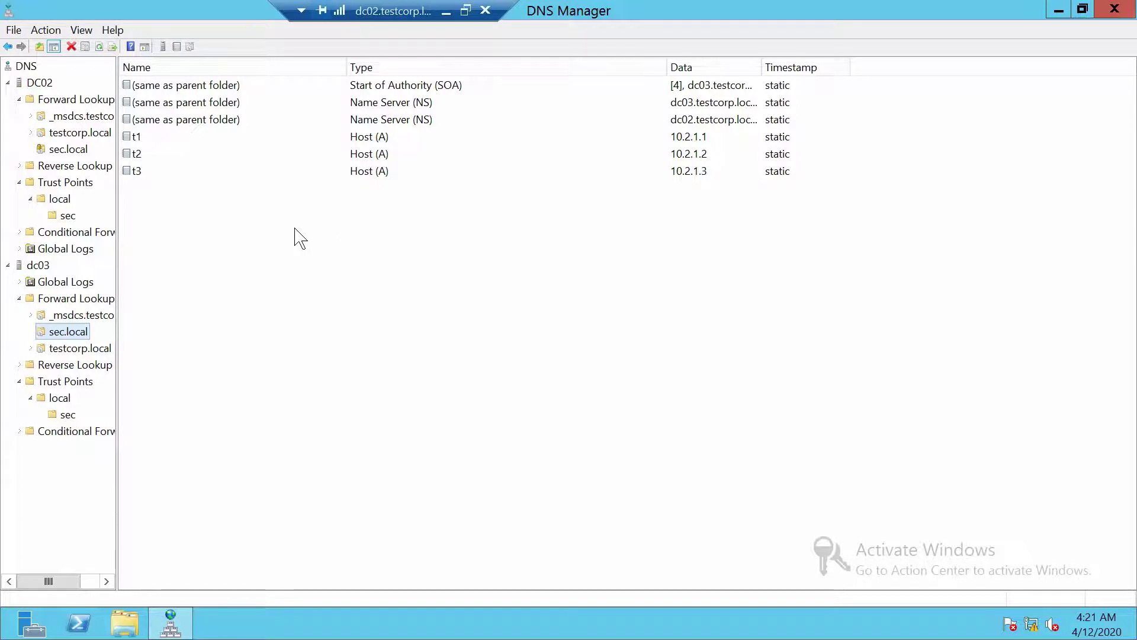
# - Review event 7653 in dc03's DNS Events log, then view dc03's signed sec.local records
pyautogui.doubleClick(40, 283)
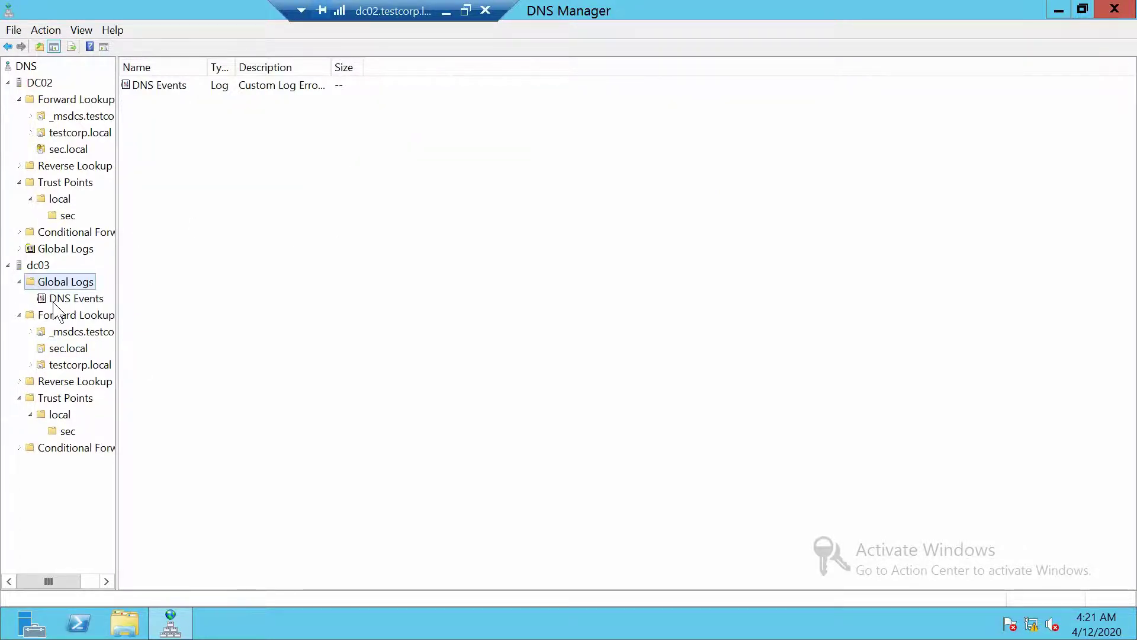
pyautogui.click(53, 302)
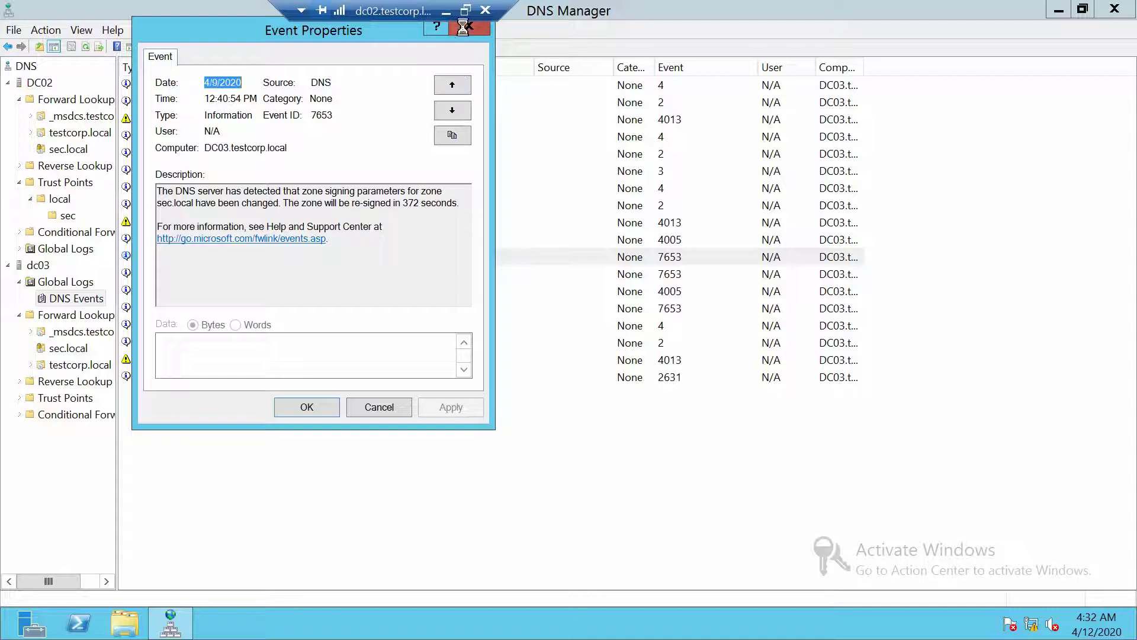
pyautogui.click(469, 27)
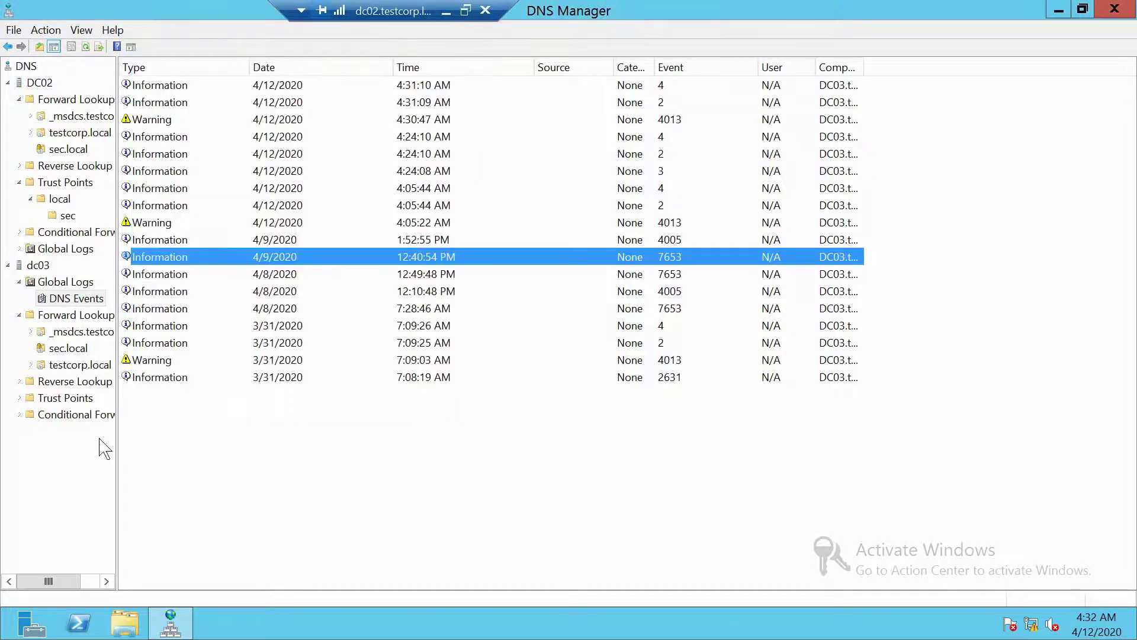
pyautogui.click(55, 350)
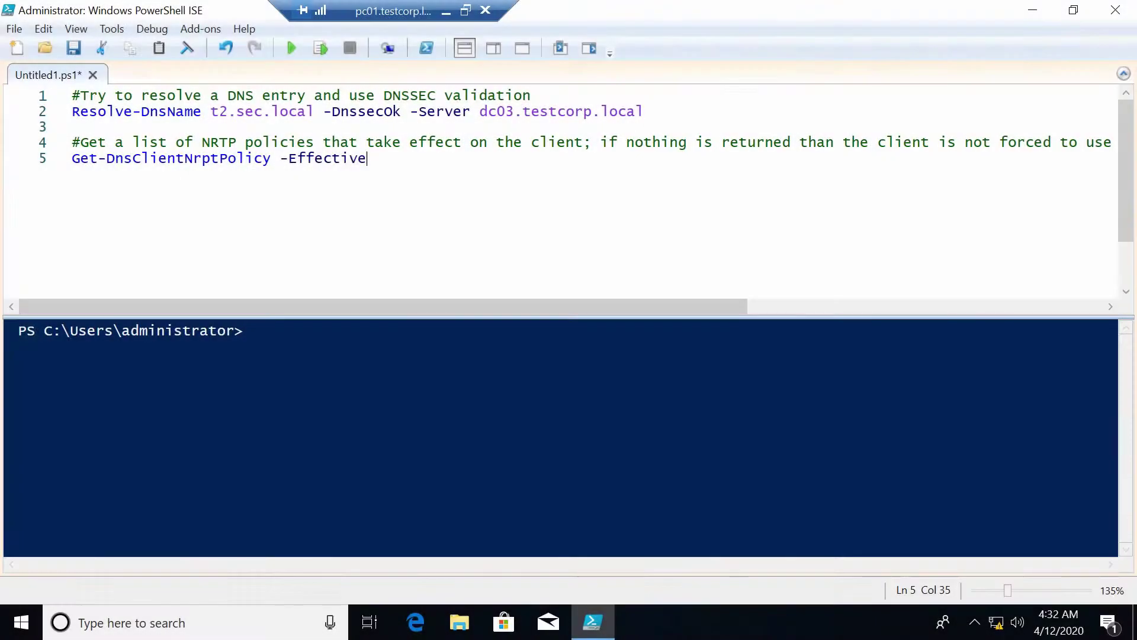
# - Run line 2's Resolve-DnsName for t2.sec.local with -DnssecOk and review the RRSIG output
pyautogui.click(253, 331)
pyautogui.click(349, 111)
pyautogui.press('Right')
pyautogui.press('Right')
pyautogui.press('Right')
pyautogui.press('Right')
pyautogui.press('Right')
pyautogui.press('Right')
pyautogui.hotkey('shift', 'Left')
pyautogui.hotkey('shift', 'Left')
pyautogui.hotkey('shift', 'Left')
pyautogui.hotkey('shift', 'Left')
pyautogui.hotkey('shift', 'Left')
pyautogui.hotkey('shift', 'Left')
pyautogui.hotkey('shift', 'Left')
pyautogui.hotkey('shift', 'Left')
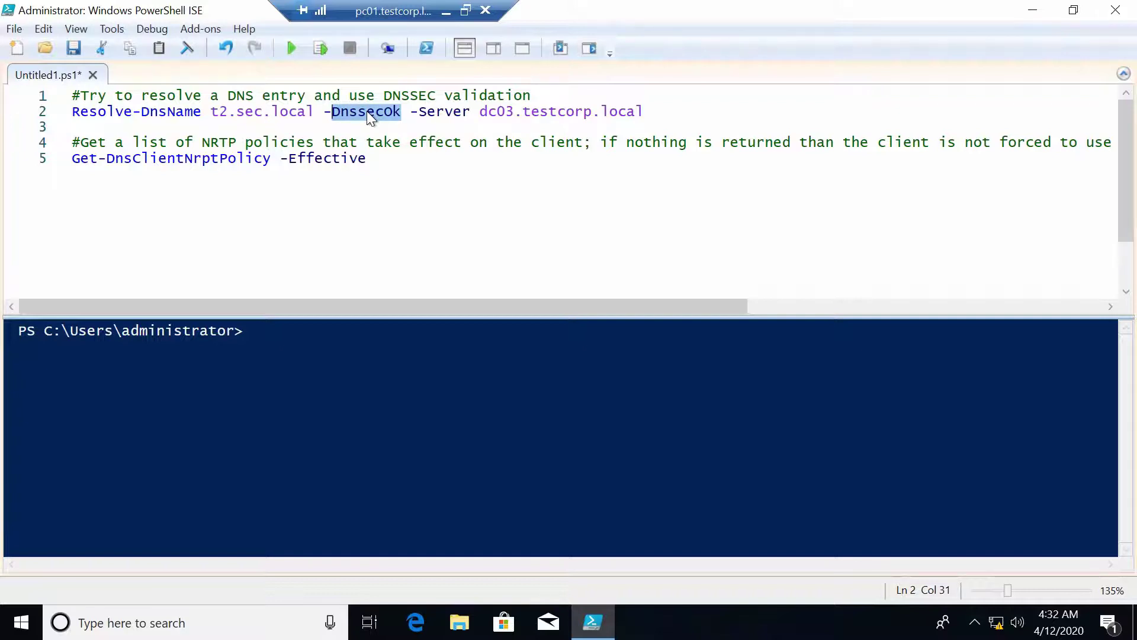
pyautogui.press('F8')
pyautogui.click(320, 48)
pyautogui.scroll(4, 569, 438)
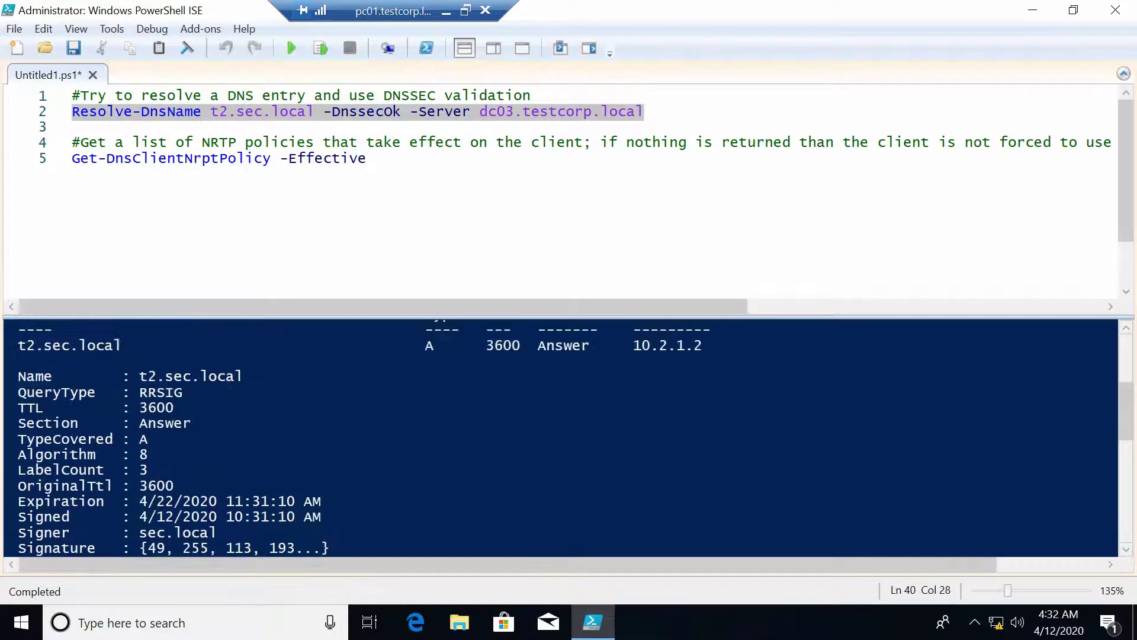
pyautogui.scroll(1, 569, 438)
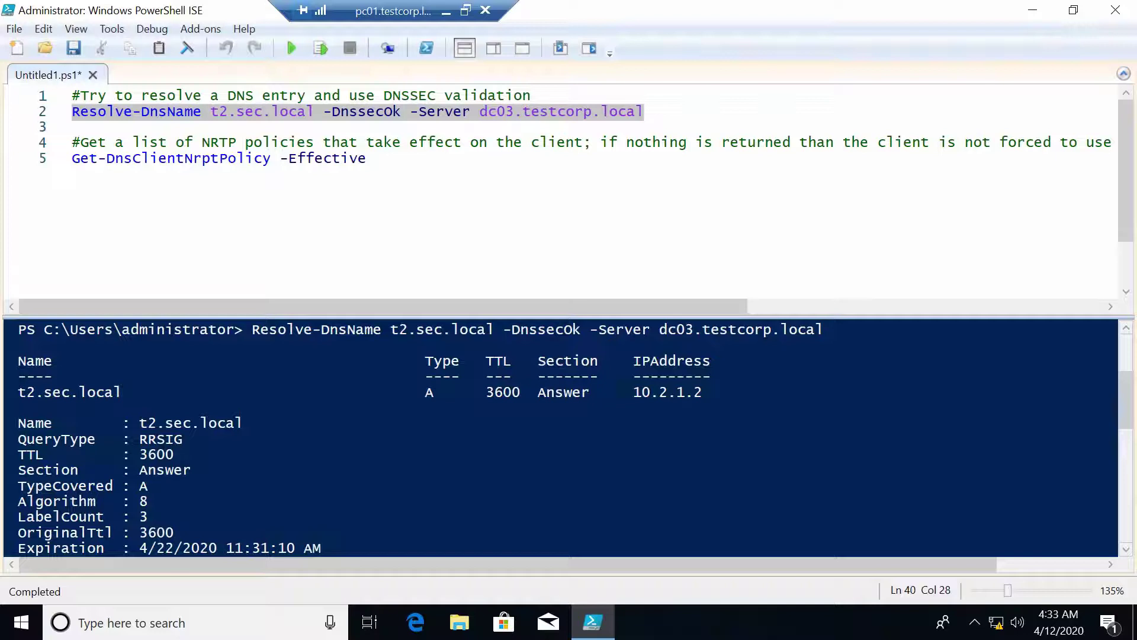
pyautogui.scroll(-2, 569, 438)
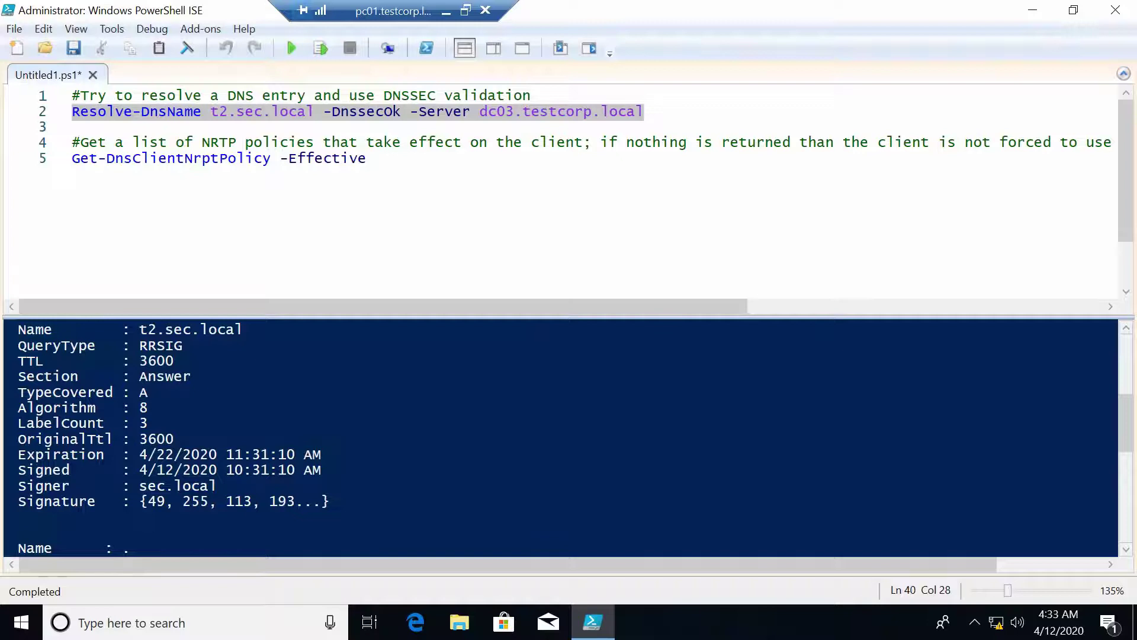
# - Remove -DnssecOk from line 2 and rerun the Resolve-DnsName command
pyautogui.click(400, 95)
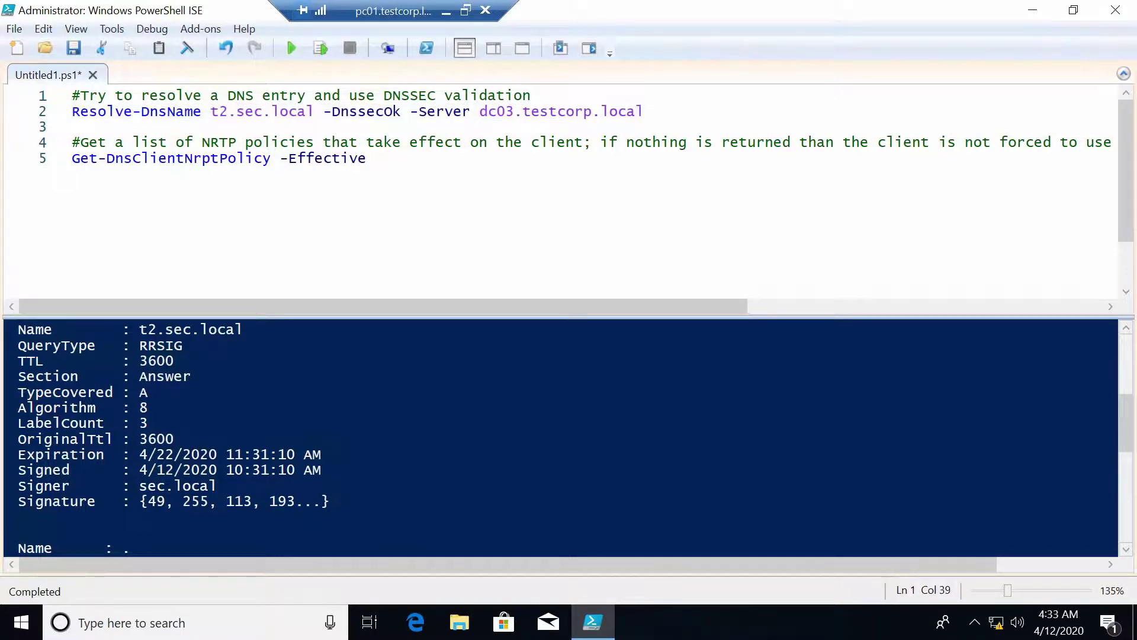
pyautogui.press('Down')
pyautogui.press('BackSpace')
pyautogui.press('BackSpace')
pyautogui.press('BackSpace')
pyautogui.press('BackSpace')
pyautogui.press('BackSpace')
pyautogui.press('BackSpace')
pyautogui.press('BackSpace')
pyautogui.press('BackSpace')
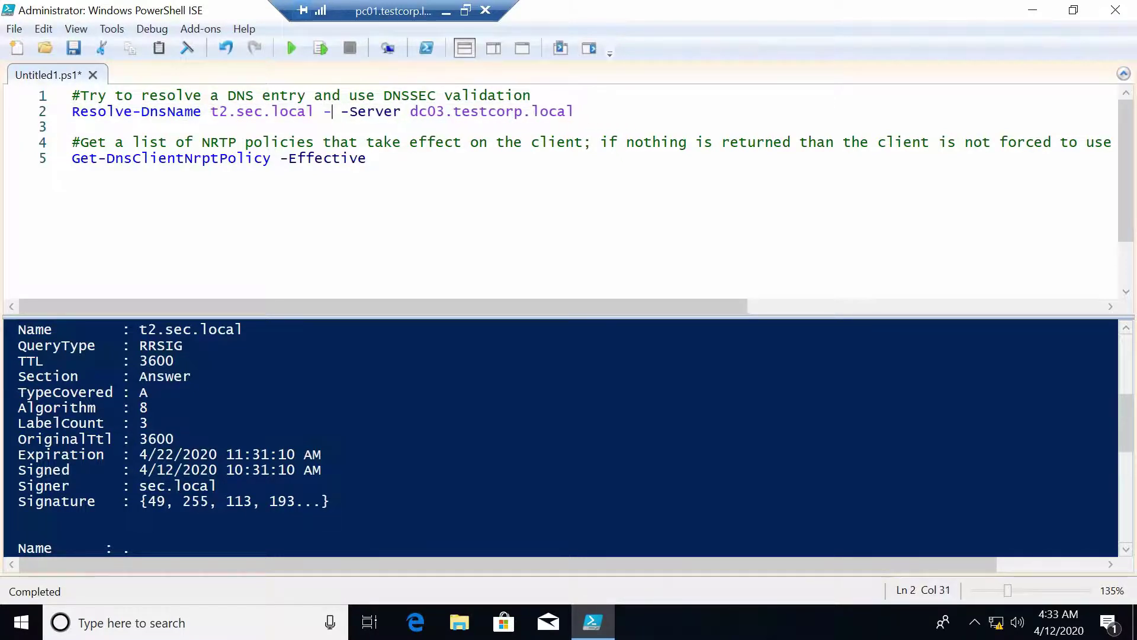
pyautogui.press('BackSpace')
pyautogui.press('BackSpace')
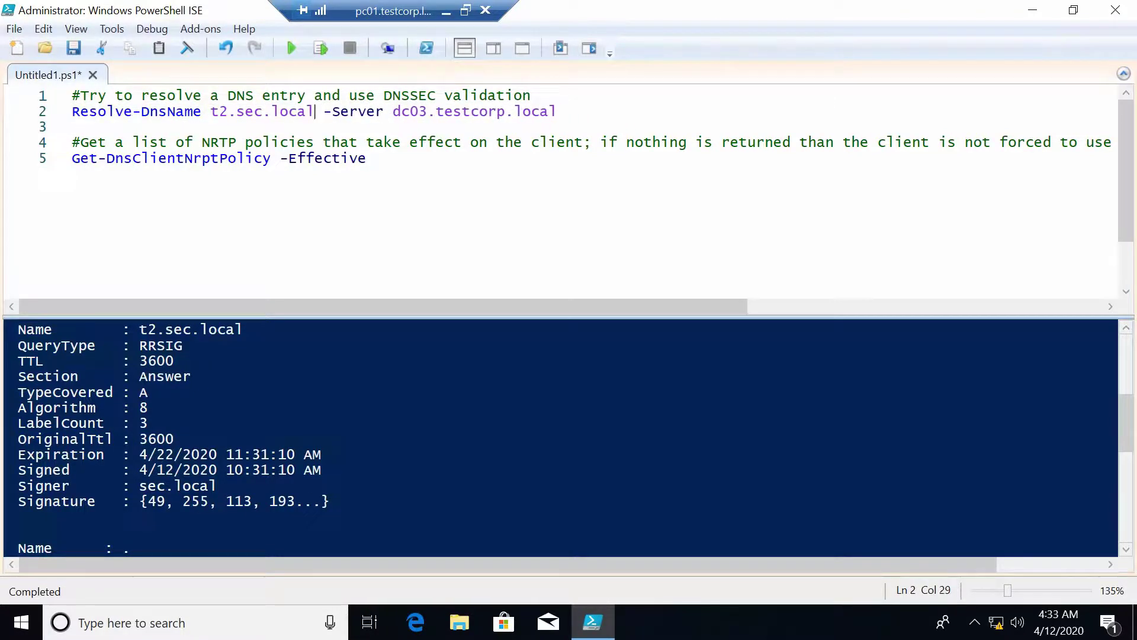
pyautogui.click(326, 49)
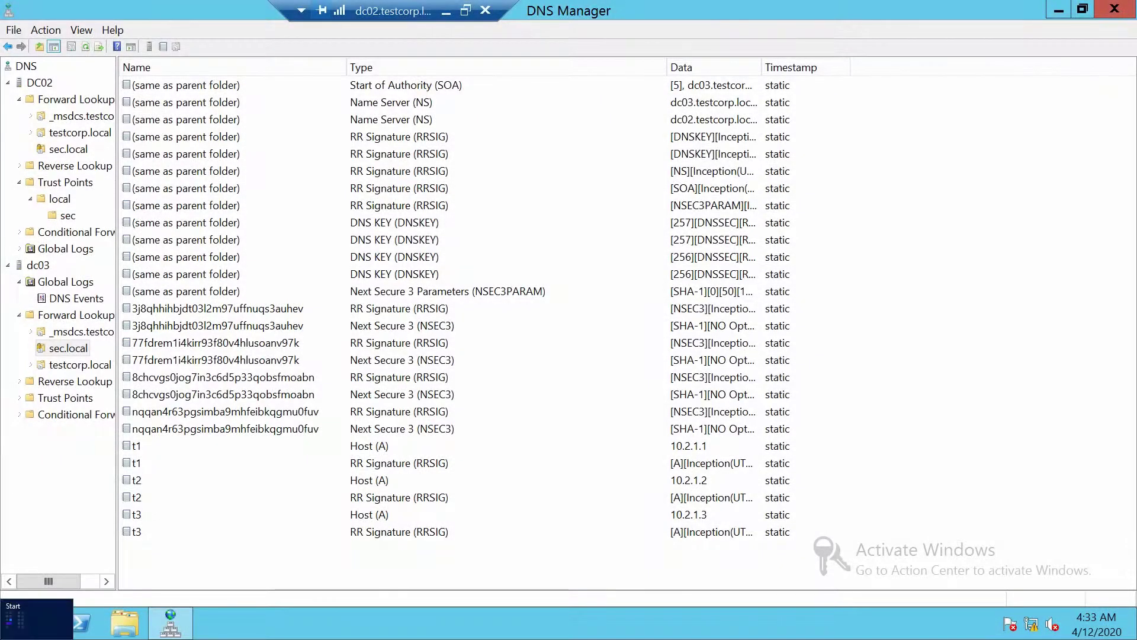
# - Launch Group Policy Management and create a GPO named dnssec linked to Testcorp's Computers OU
pyautogui.click(1, 635)
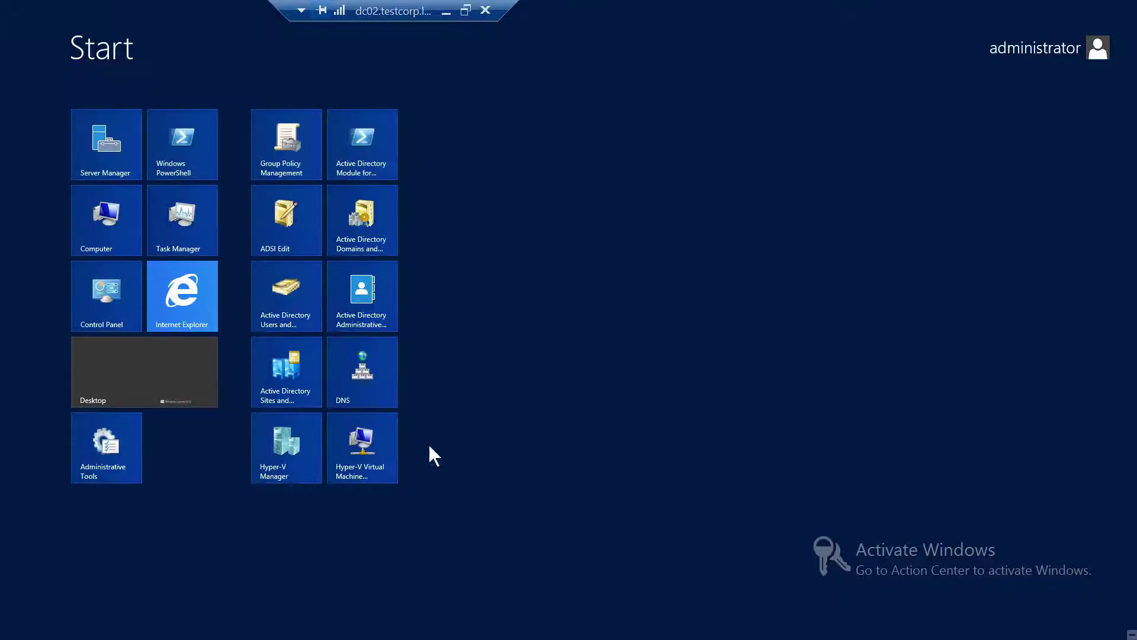
pyautogui.click(298, 166)
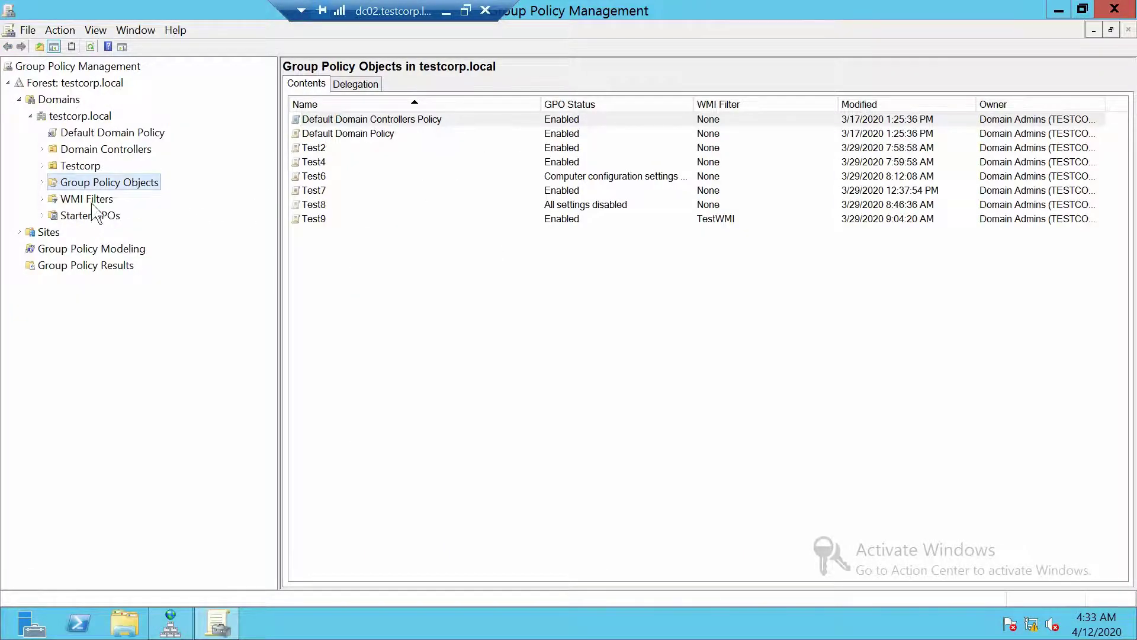
pyautogui.doubleClick(83, 169)
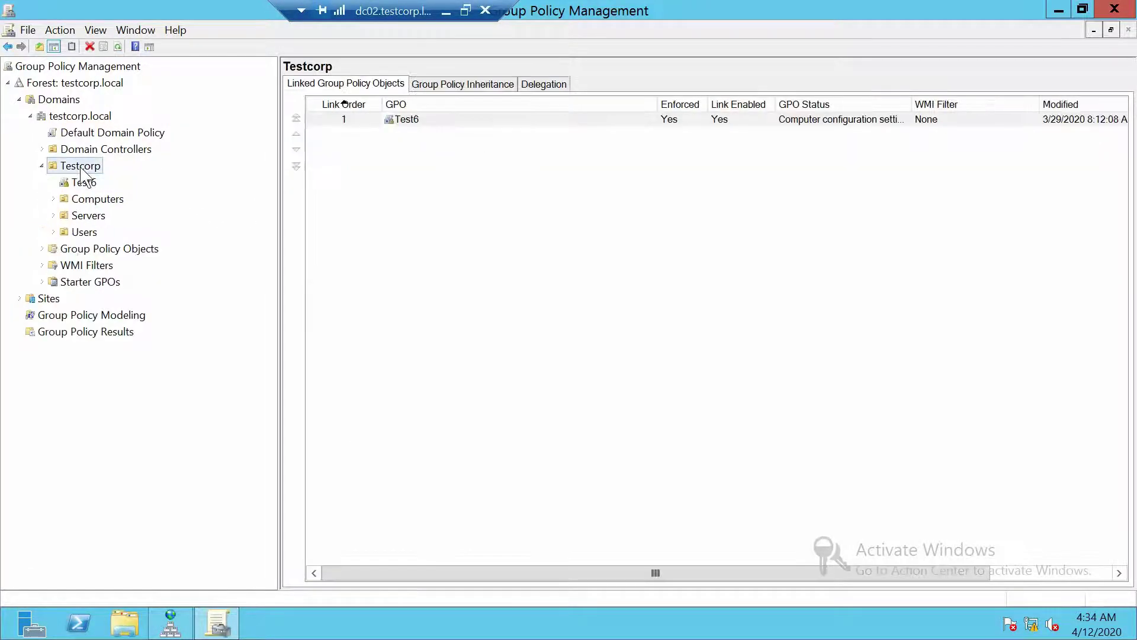
pyautogui.click(98, 200)
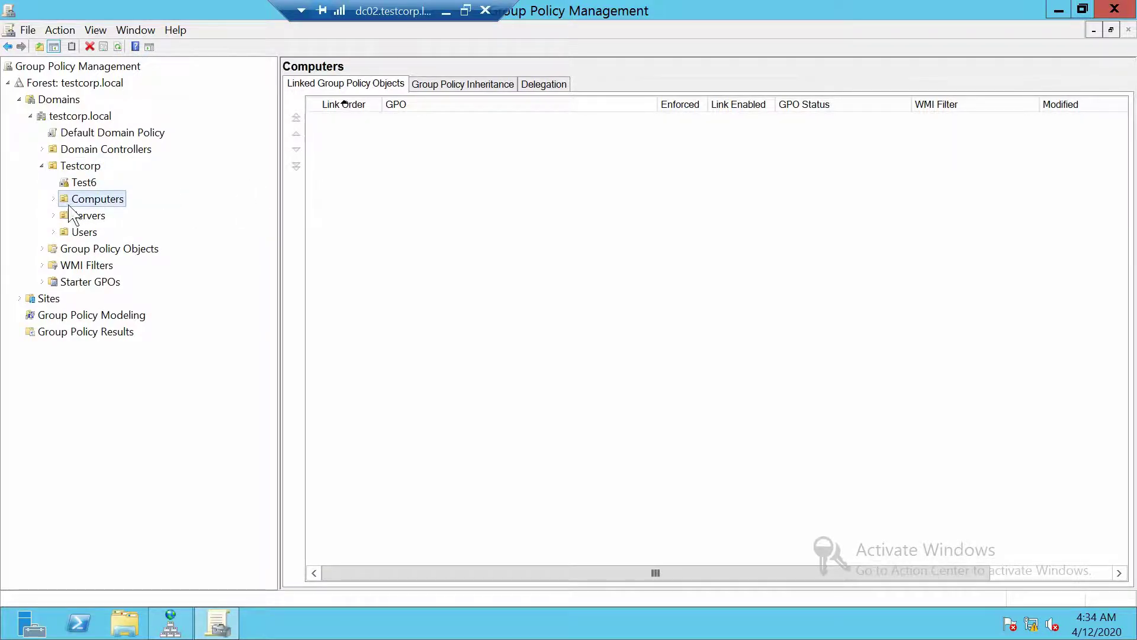
pyautogui.rightClick(111, 198)
pyautogui.click(226, 207)
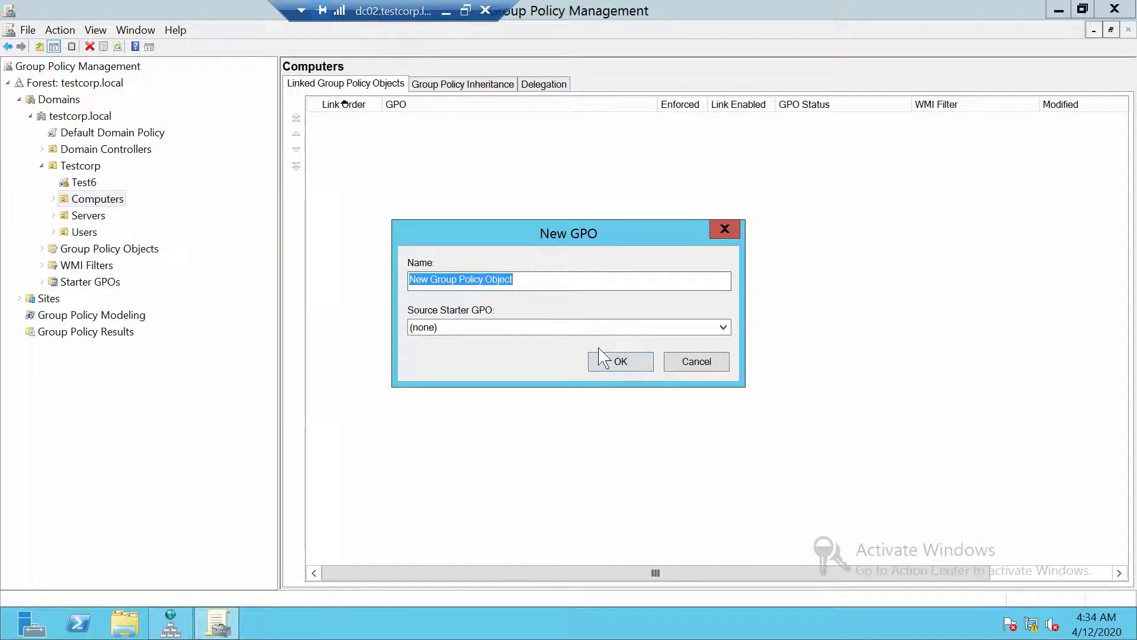
pyautogui.write('dnssec')
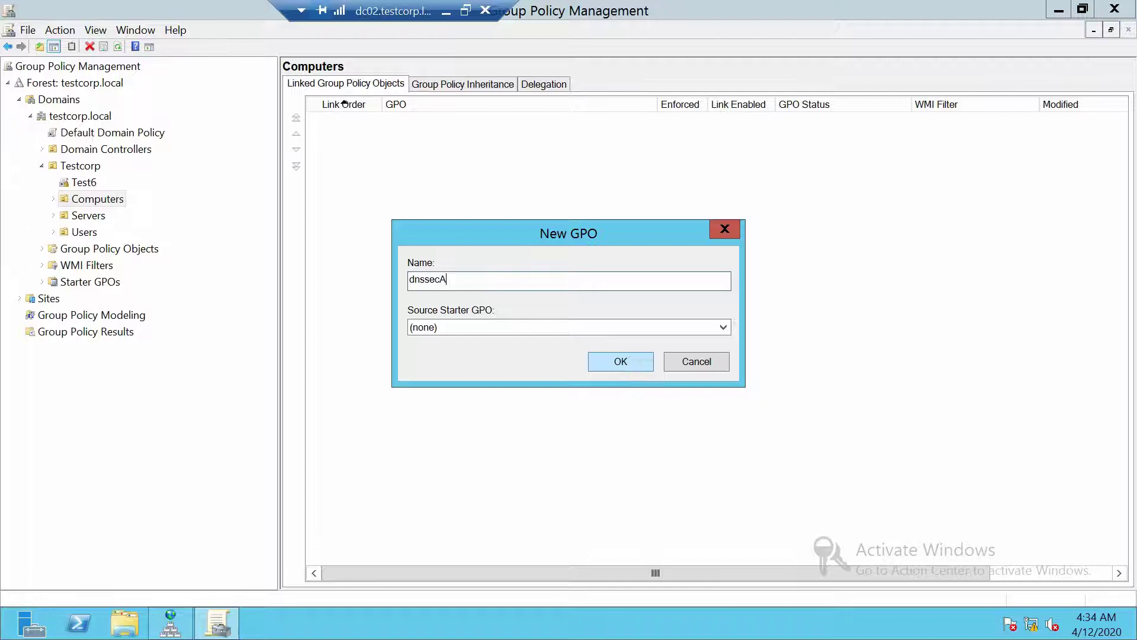
pyautogui.click(620, 362)
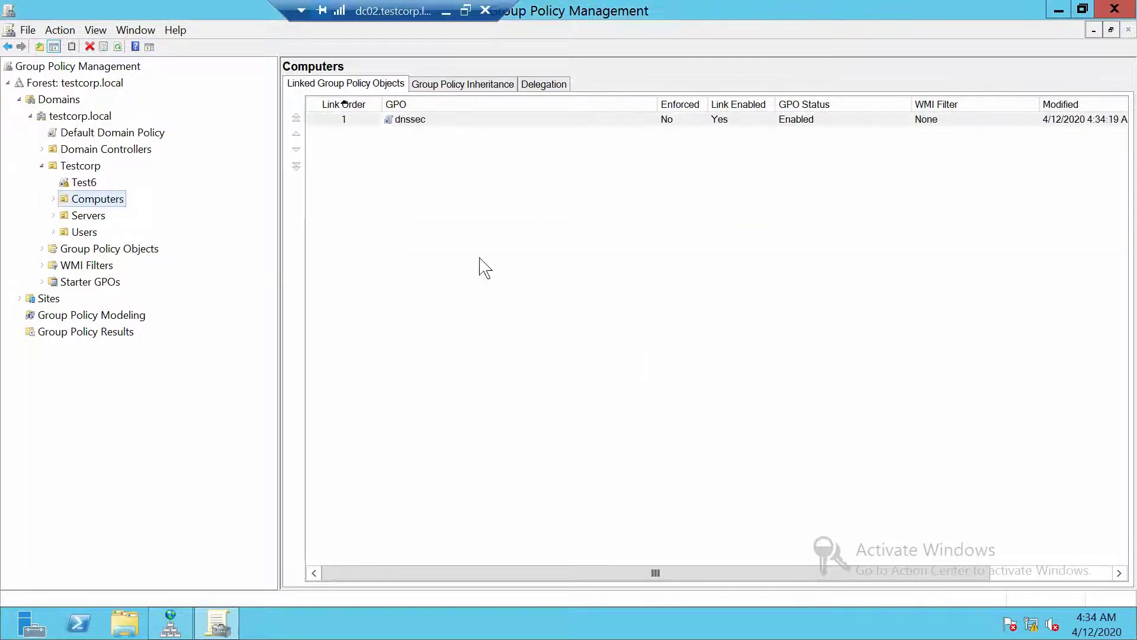
# - Edit the dnssec GPO and navigate to Computer Configuration's Name Resolution Policy page
pyautogui.rightClick(444, 124)
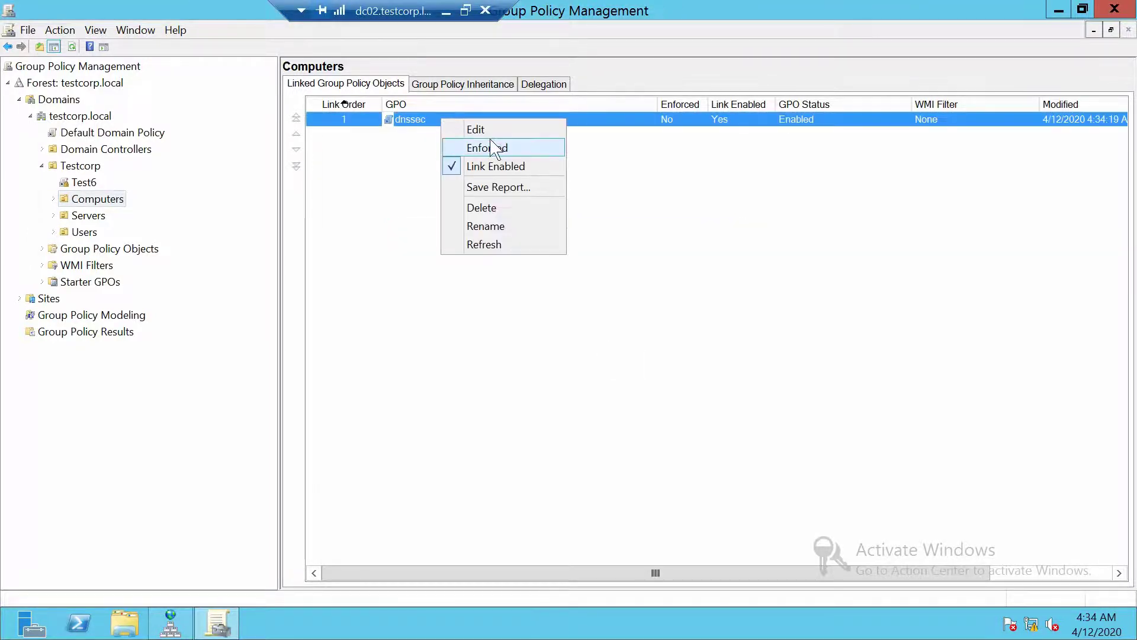
pyautogui.click(473, 128)
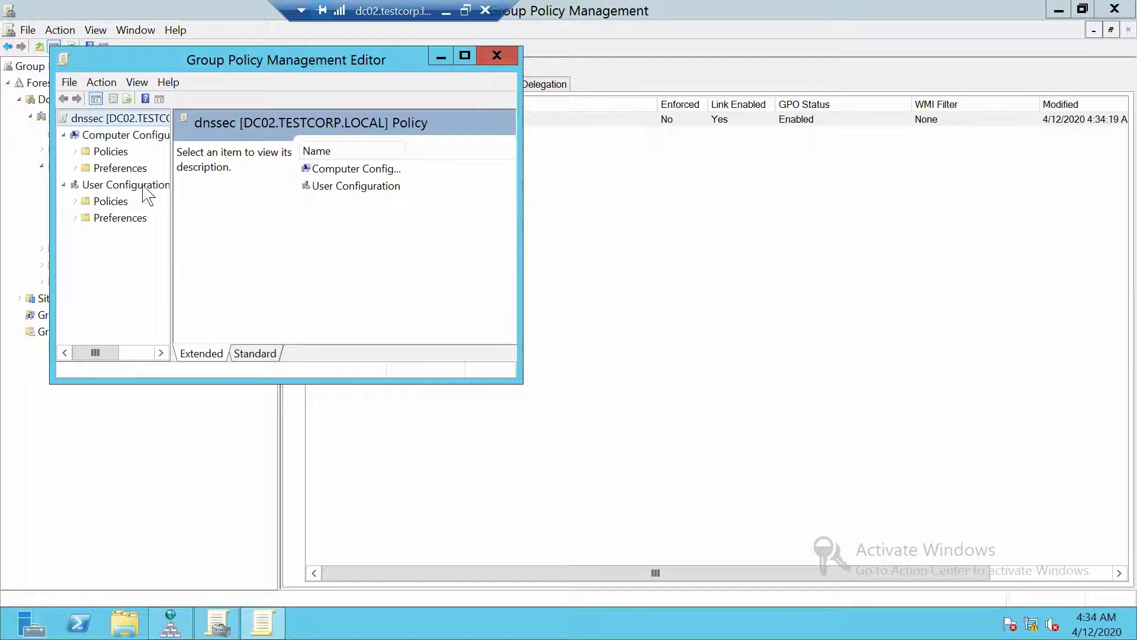
pyautogui.doubleClick(110, 152)
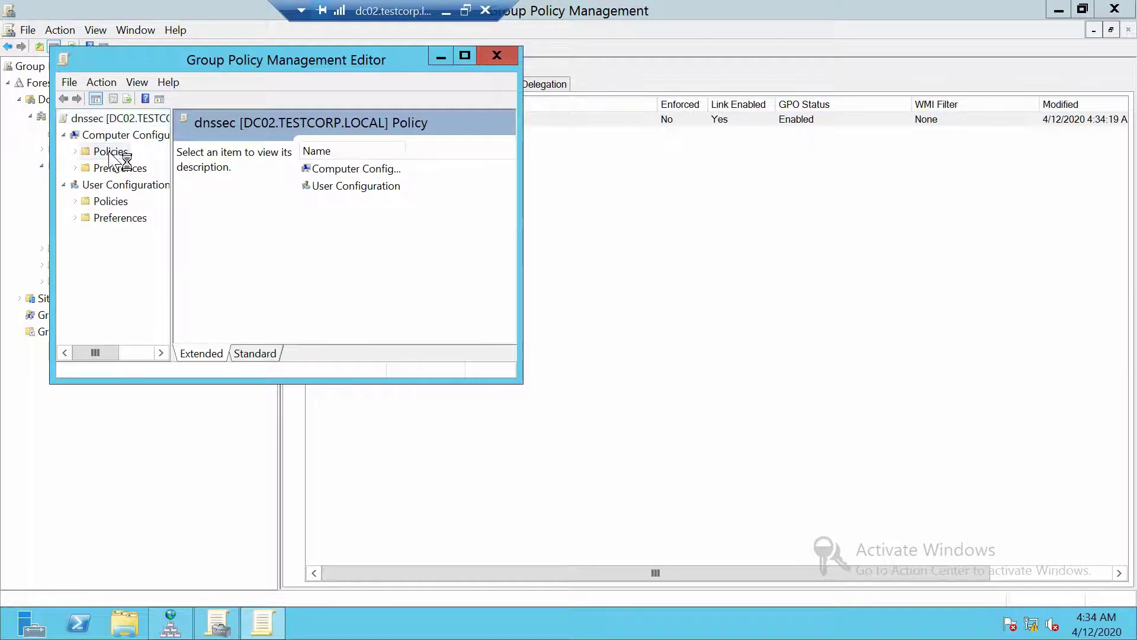
pyautogui.press('super+Up')
pyautogui.moveTo(115, 238); pyautogui.dragTo(190, 238)
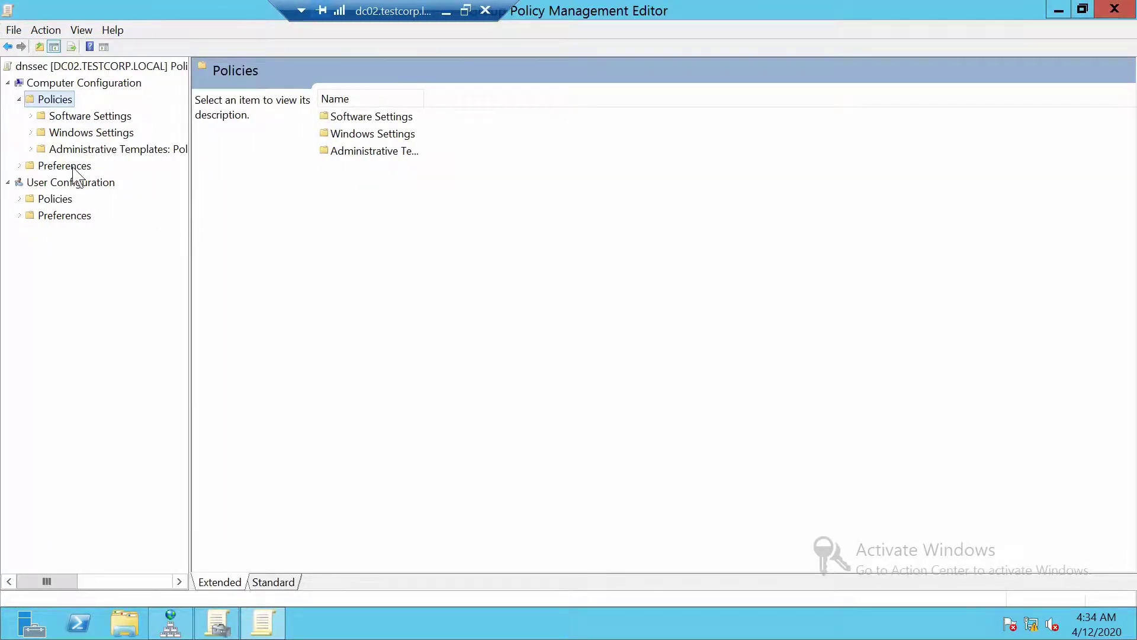
pyautogui.doubleClick(91, 132)
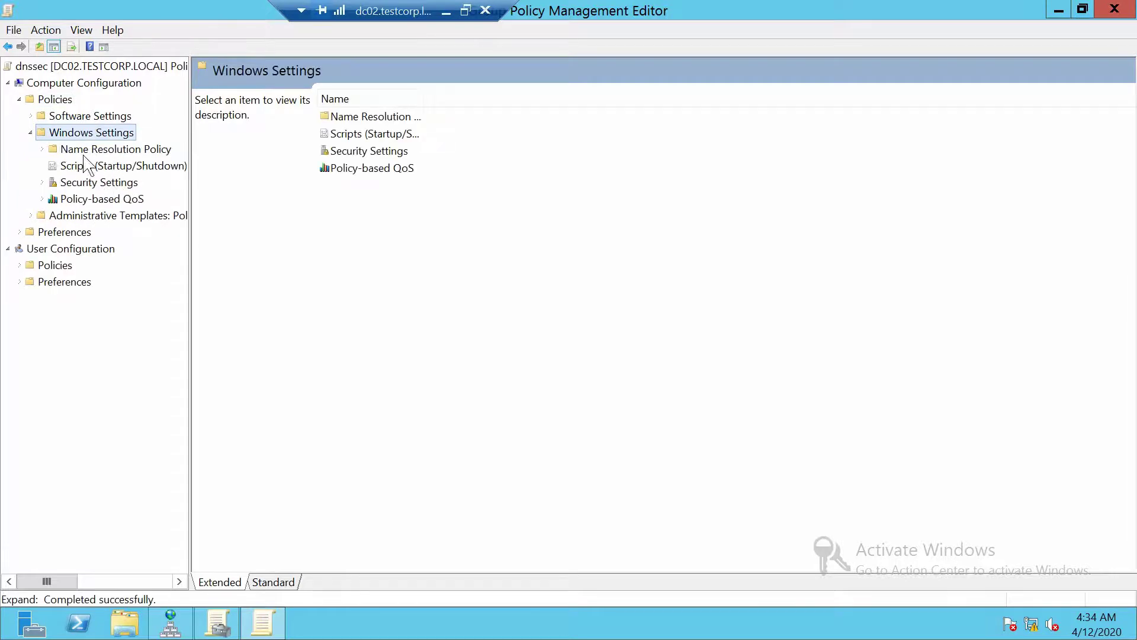
pyautogui.click(89, 151)
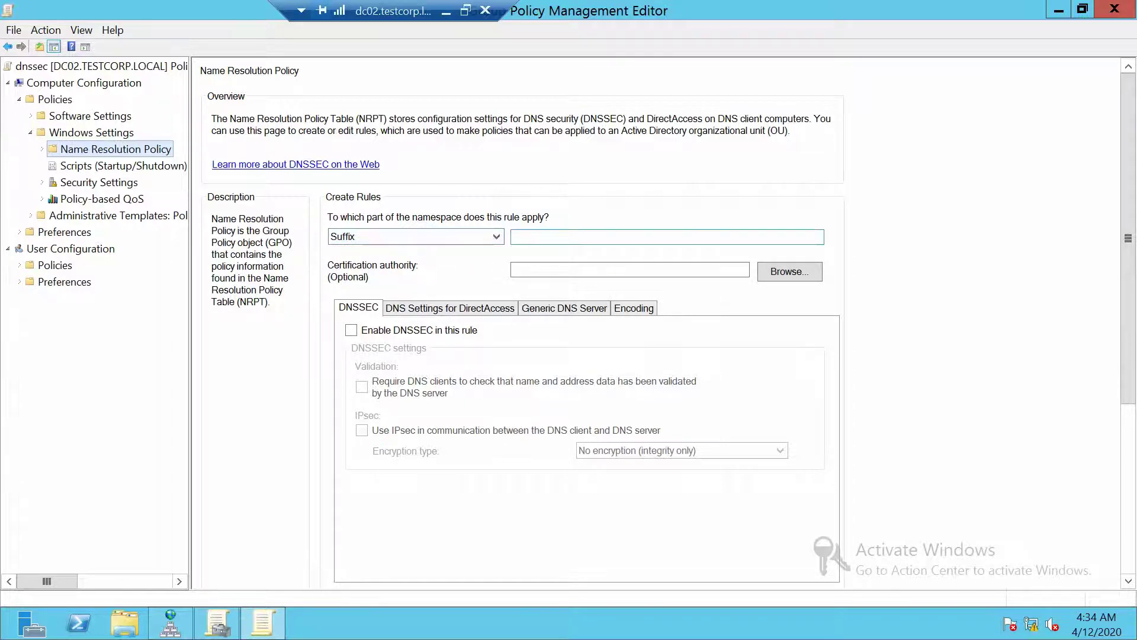
# - Create an NRPT rule for suffix sec.local with DNSSEC enabled and validation required
pyautogui.click(513, 237)
pyautogui.write('se')
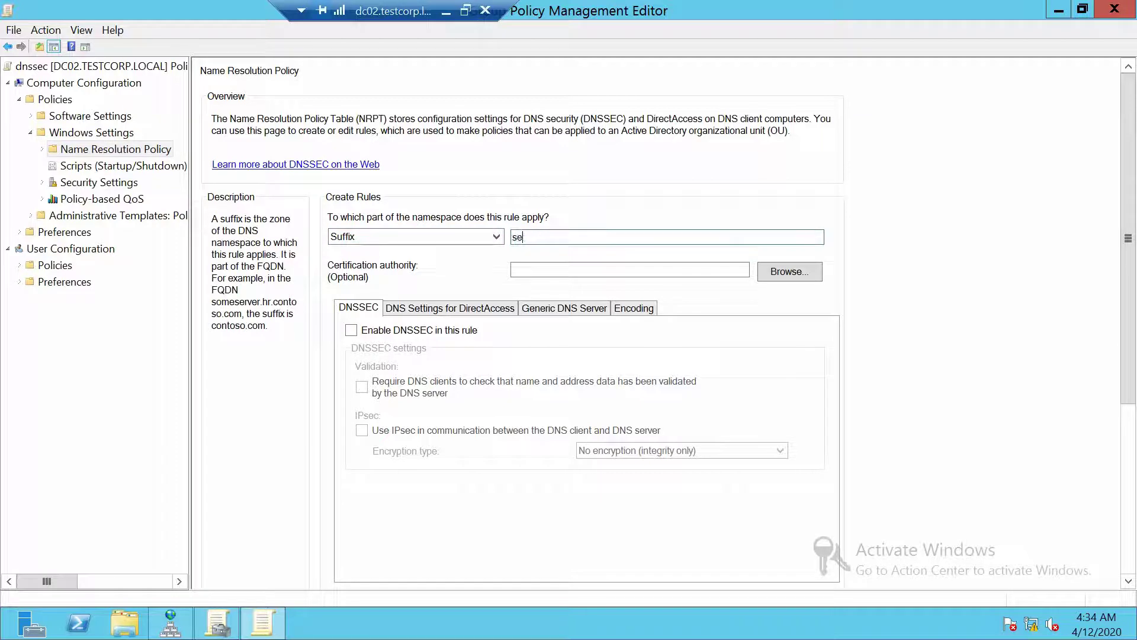
pyautogui.write('c.local')
pyautogui.click(351, 331)
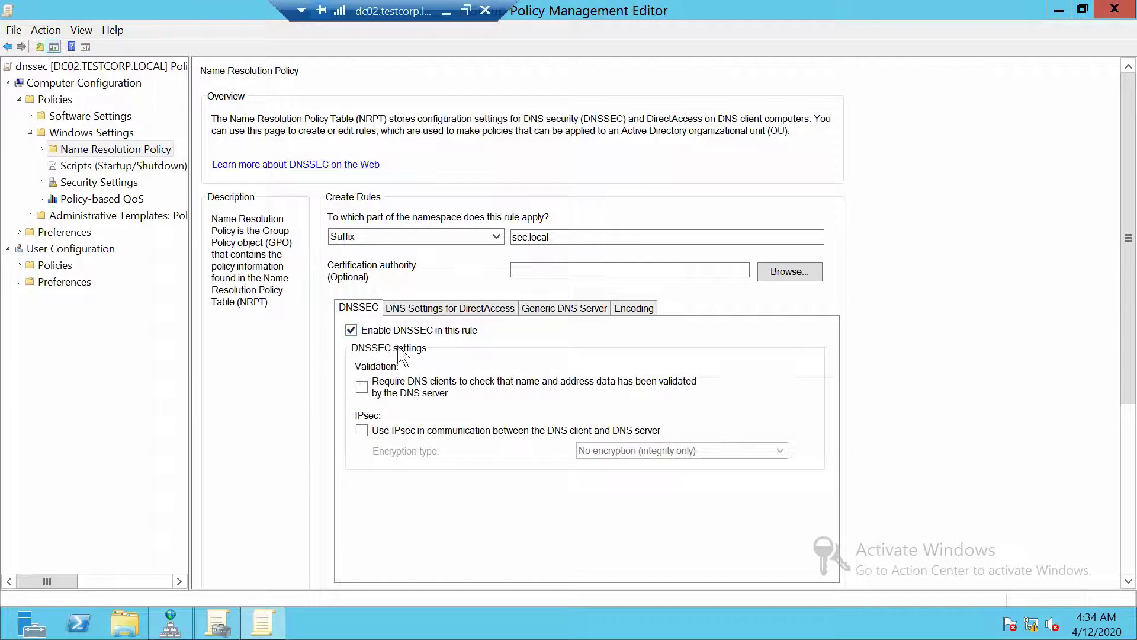
pyautogui.click(376, 385)
pyautogui.moveTo(1135, 221); pyautogui.dragTo(1133, 391)
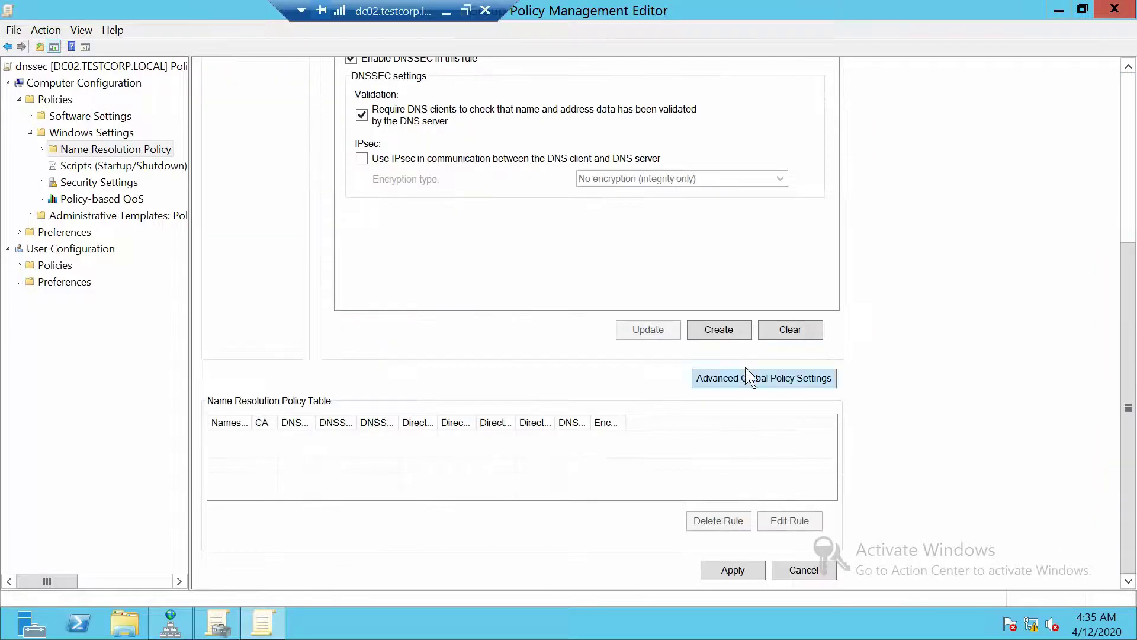
pyautogui.click(723, 331)
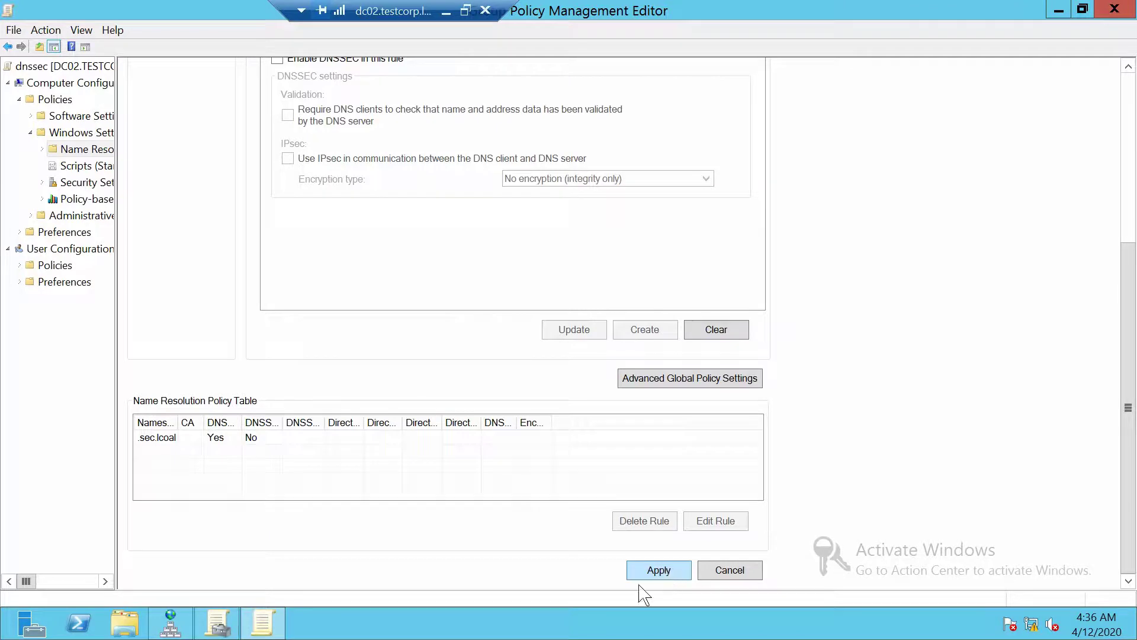
# - Close and reopen the dnssec GPO editor to check the Name Resolution Policy table
pyautogui.click(1116, 9)
pyautogui.rightClick(95, 215)
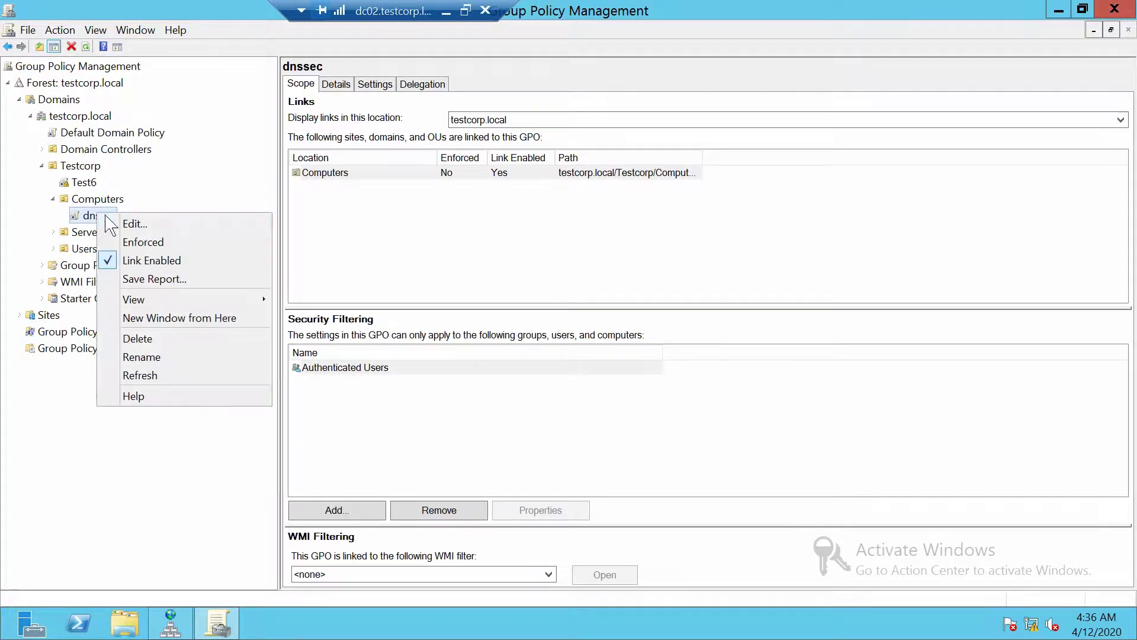
pyautogui.click(137, 224)
pyautogui.doubleClick(110, 151)
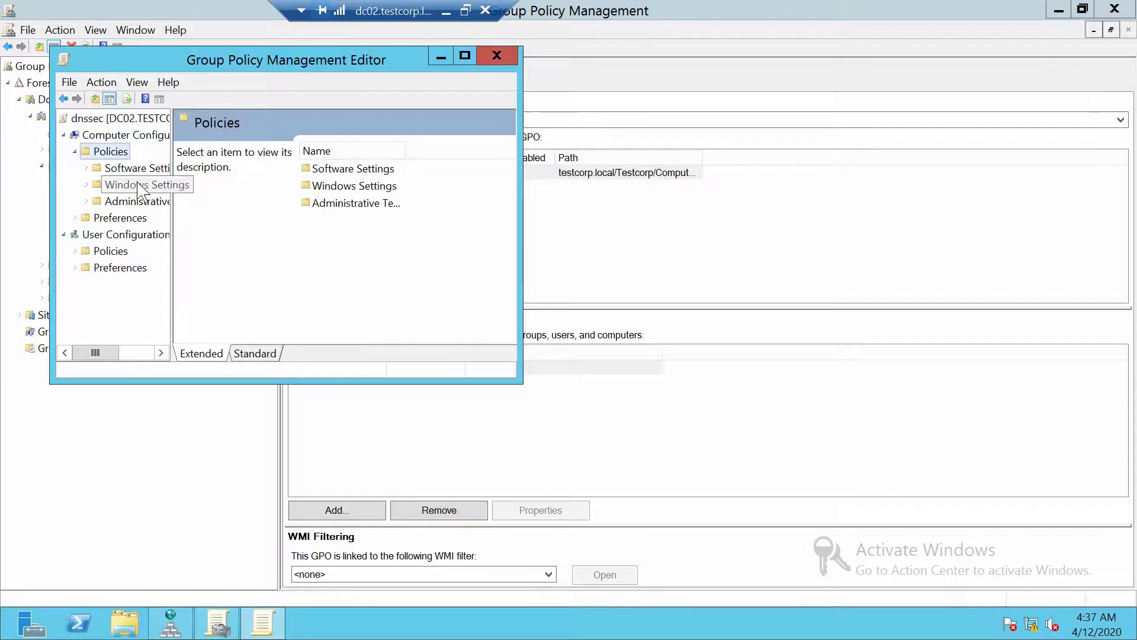
pyautogui.doubleClick(140, 186)
pyautogui.doubleClick(332, 169)
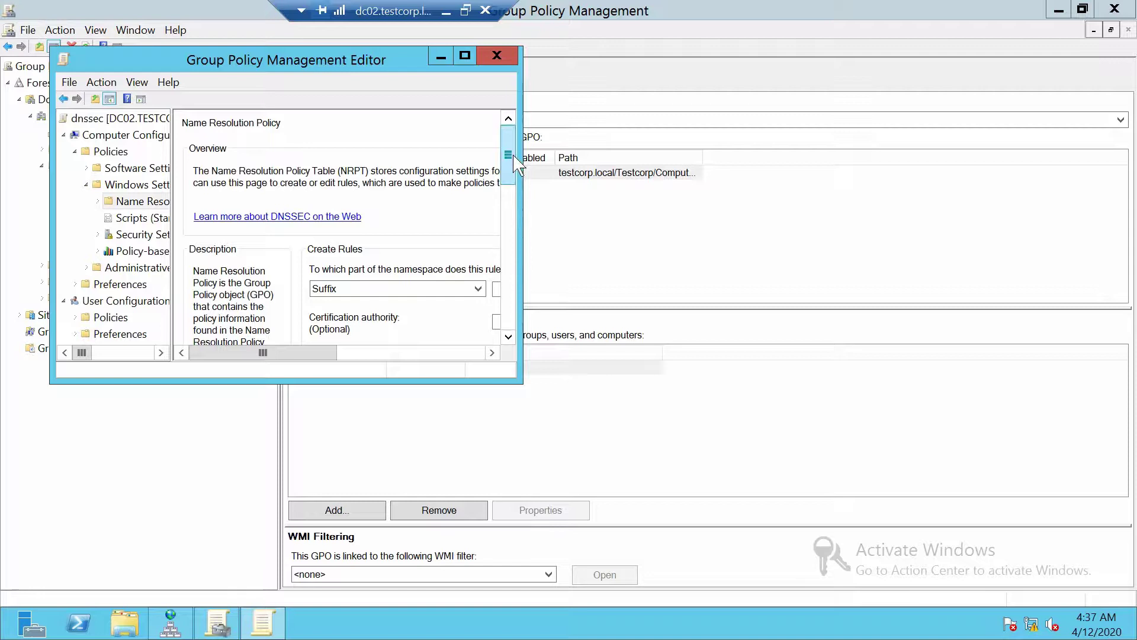
pyautogui.moveTo(515, 157); pyautogui.dragTo(537, 358)
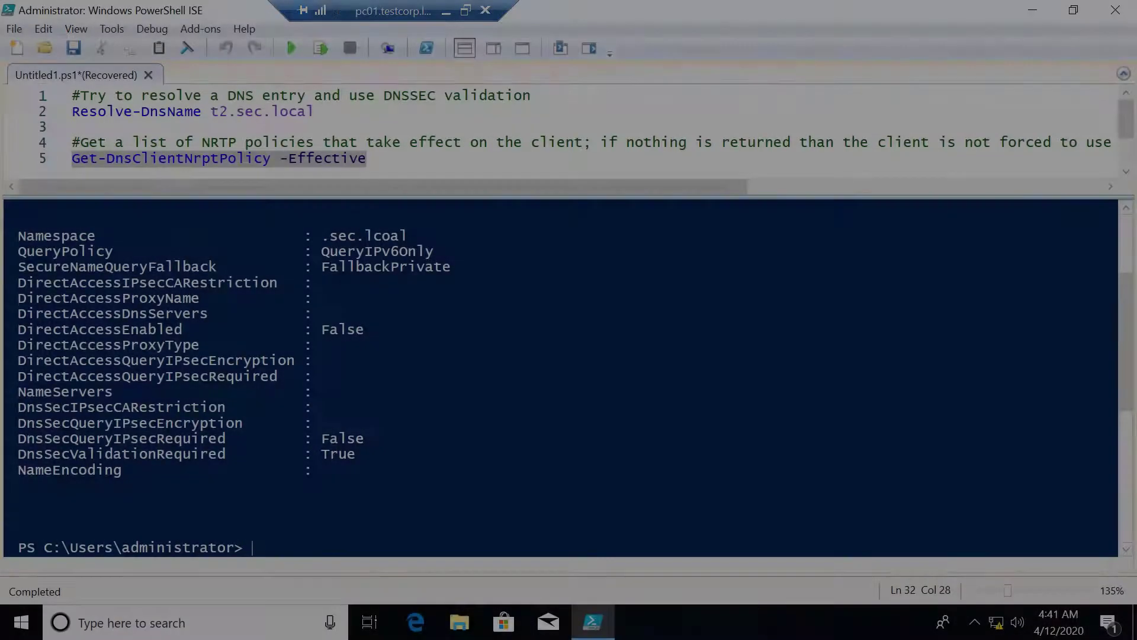
# - Run gpupdate /force in the console to refresh group policy
pyautogui.hotkey('ctrl', 'd')
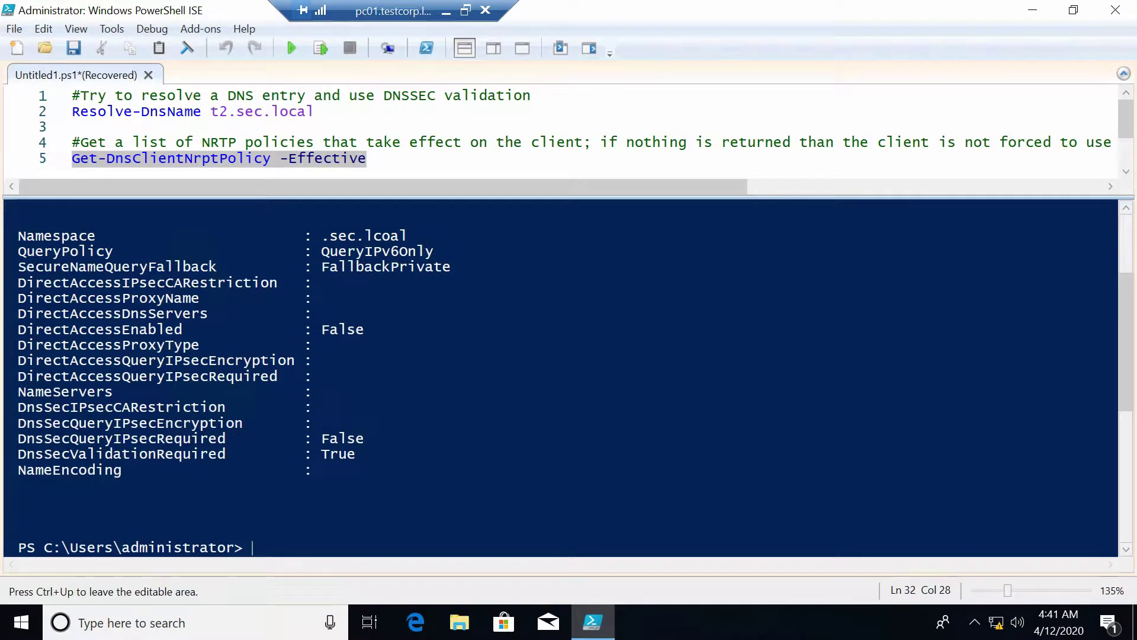
pyautogui.write('gpu')
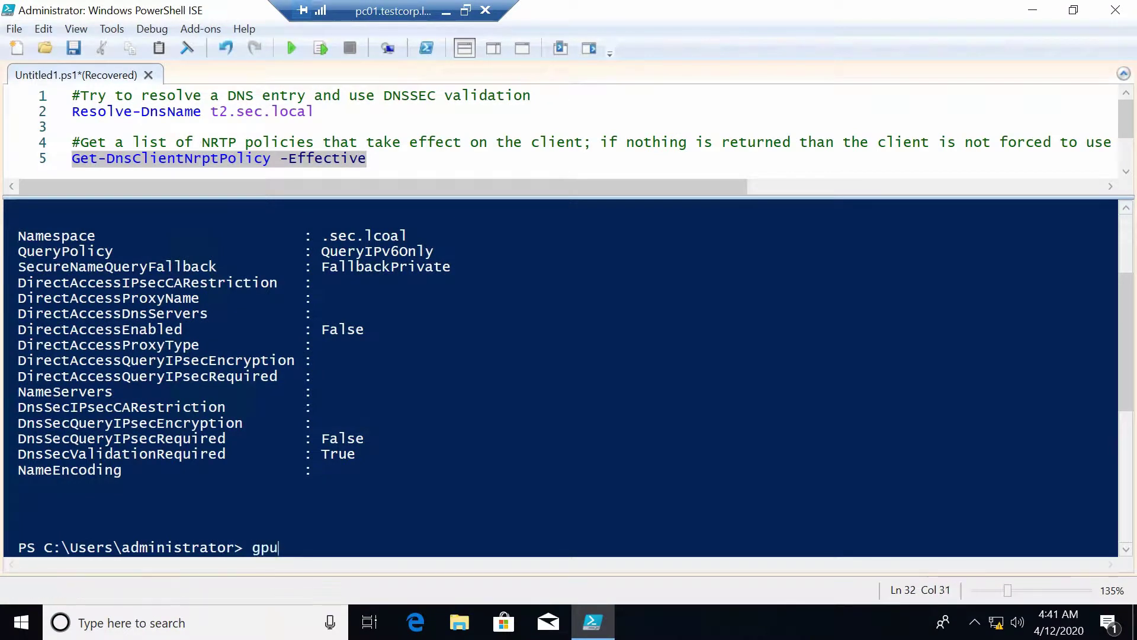
pyautogui.write('pdate /force')
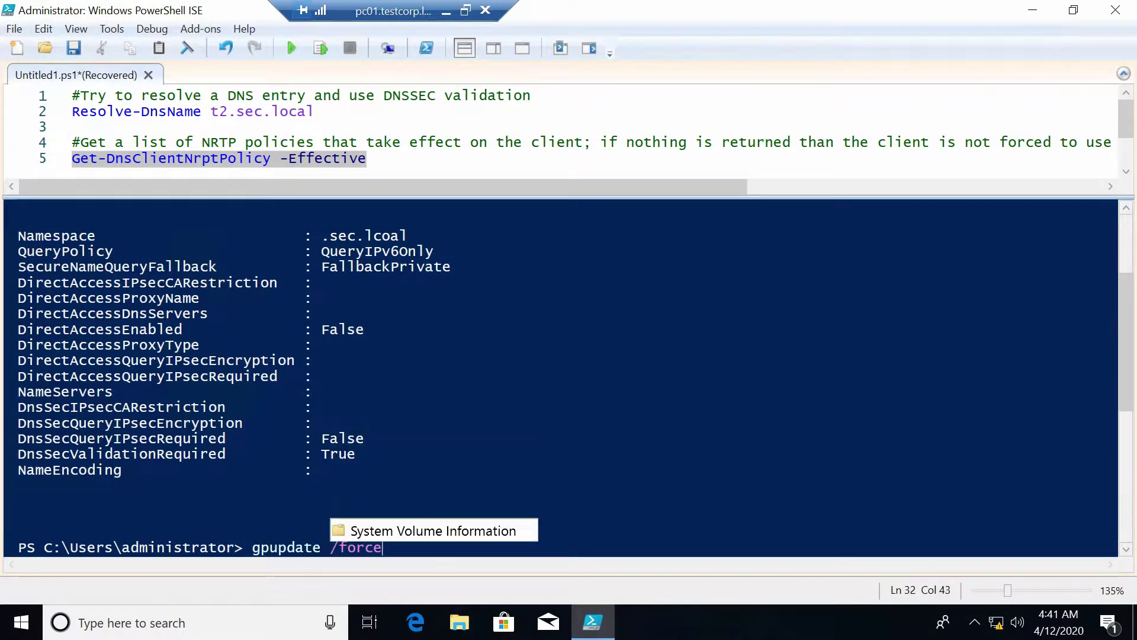
pyautogui.press('Return')
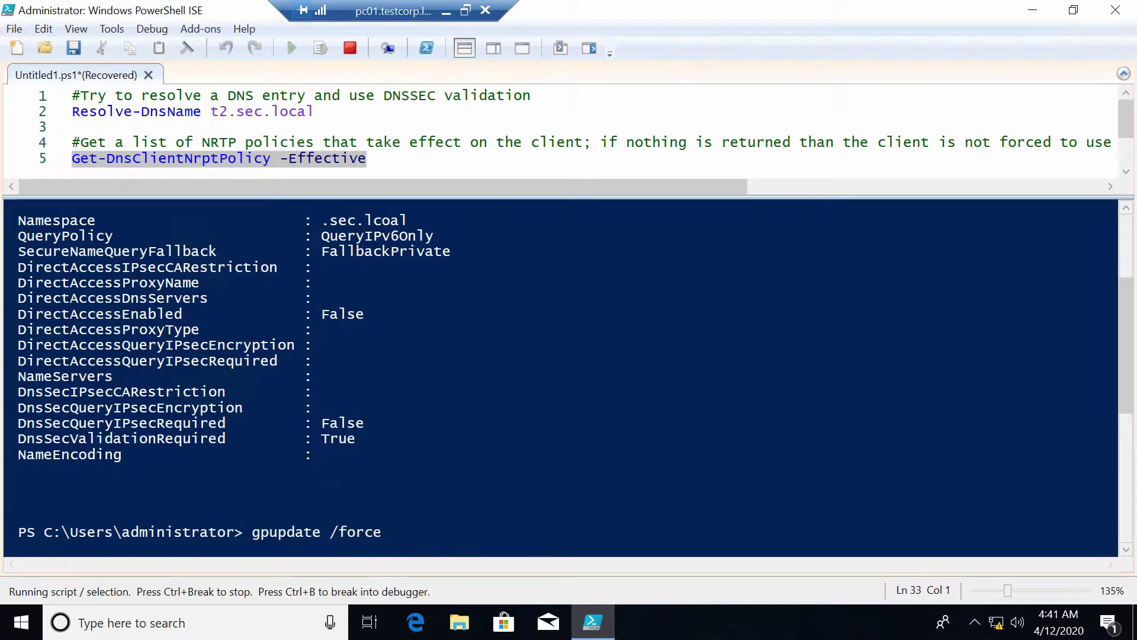
# - Run Resolve-DnsName for t2.sec.local and Get-DnsClientNrptPolicy -Effective from the script
pyautogui.click(194, 111)
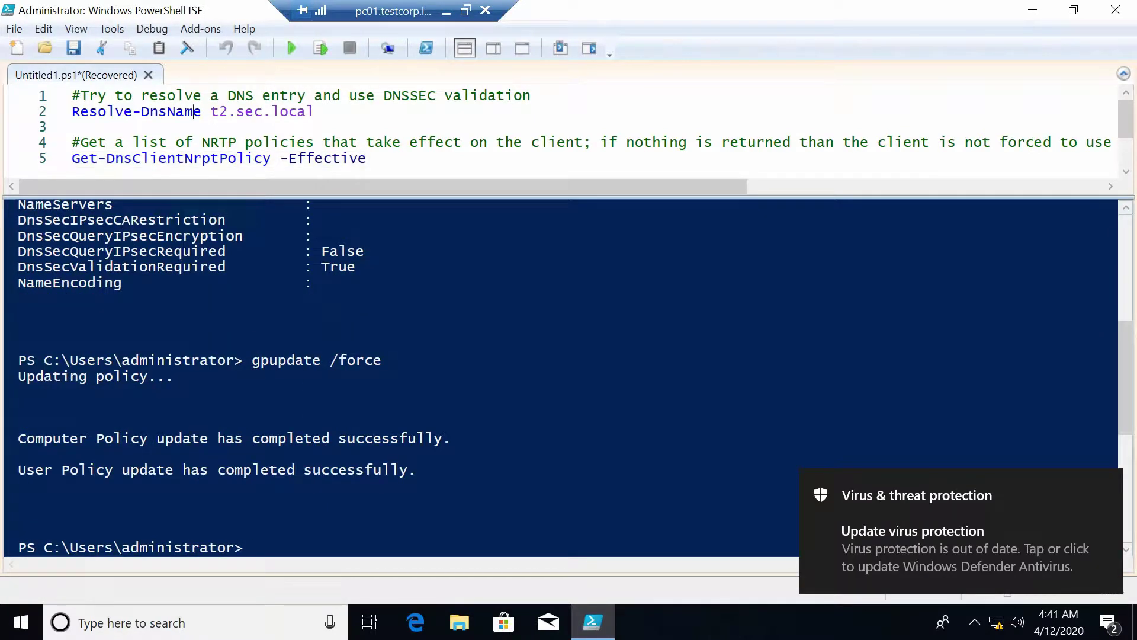
pyautogui.click(317, 49)
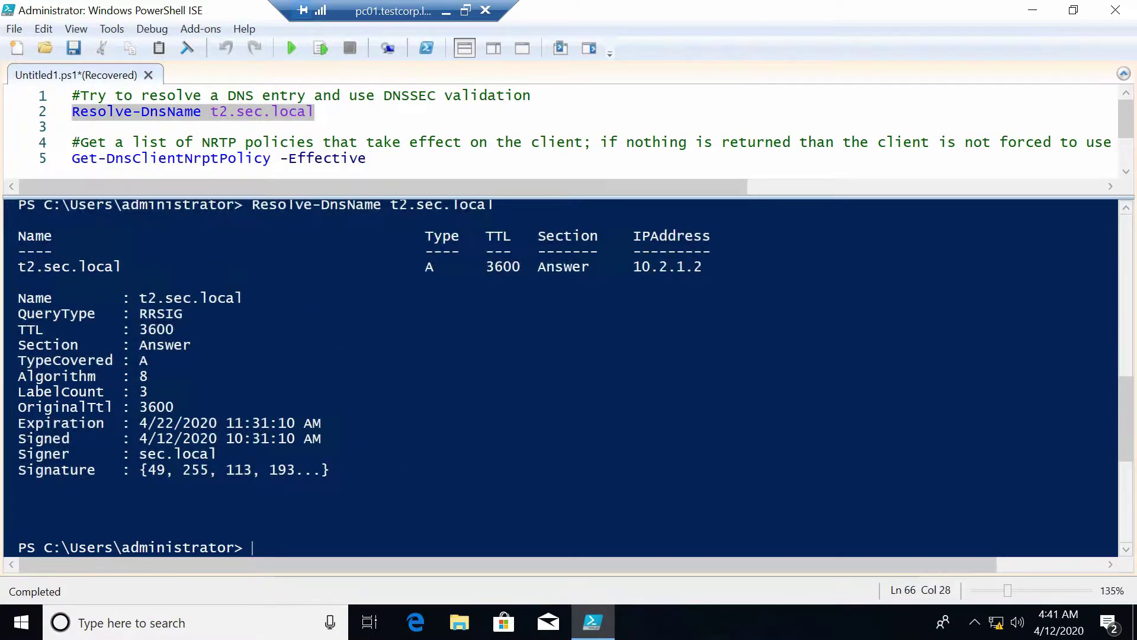
pyautogui.scroll(1, 561, 379)
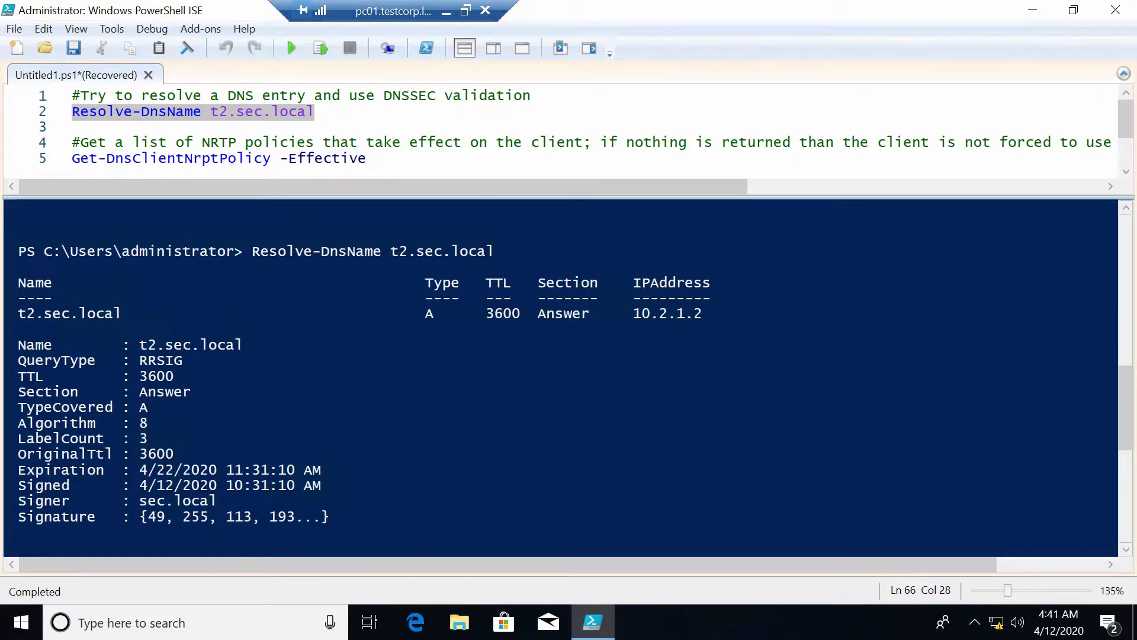
pyautogui.click(315, 111)
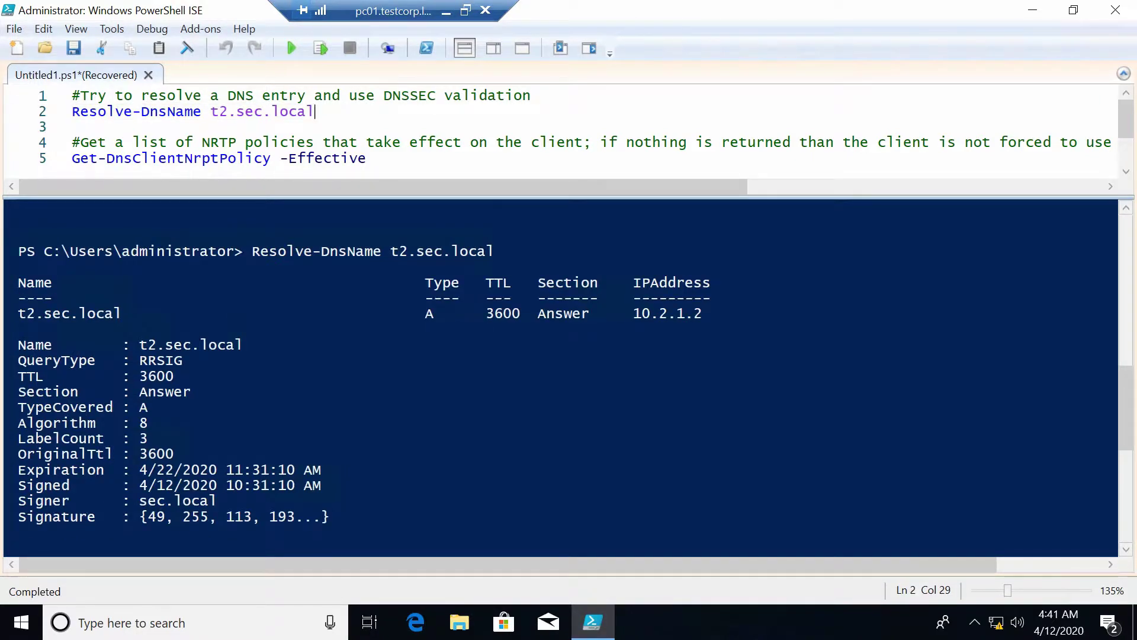
pyautogui.click(321, 48)
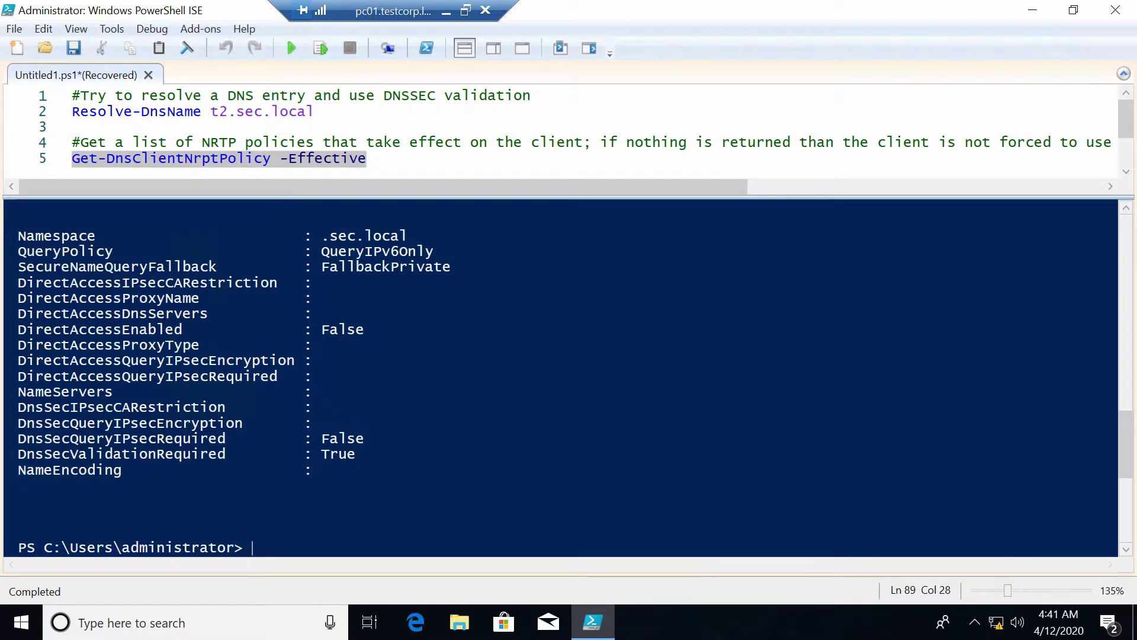
pyautogui.click(167, 112)
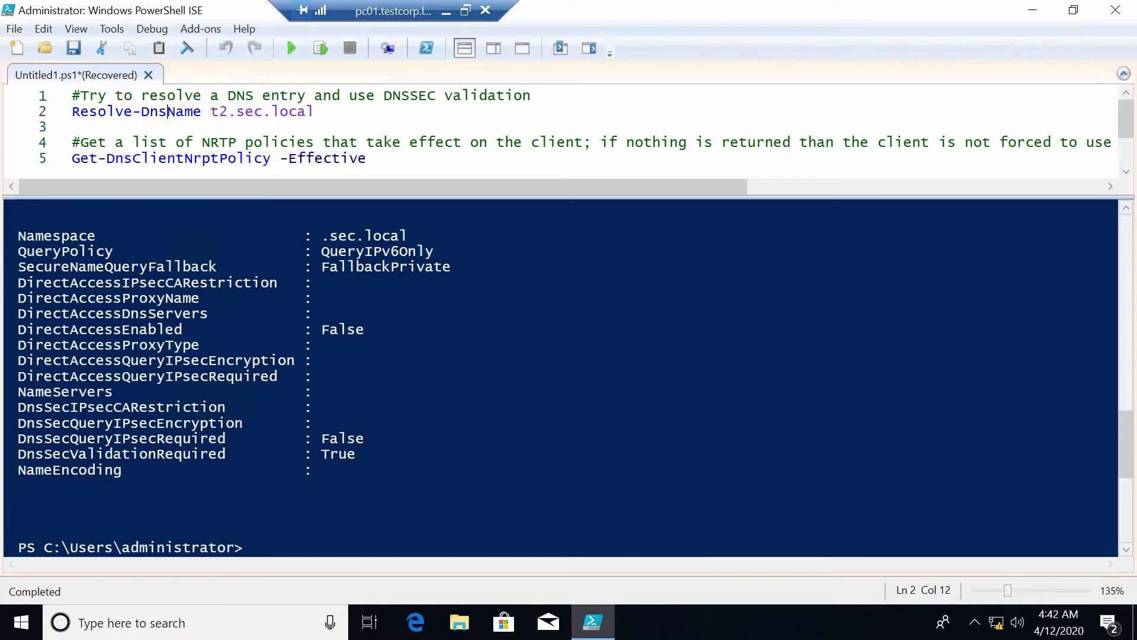